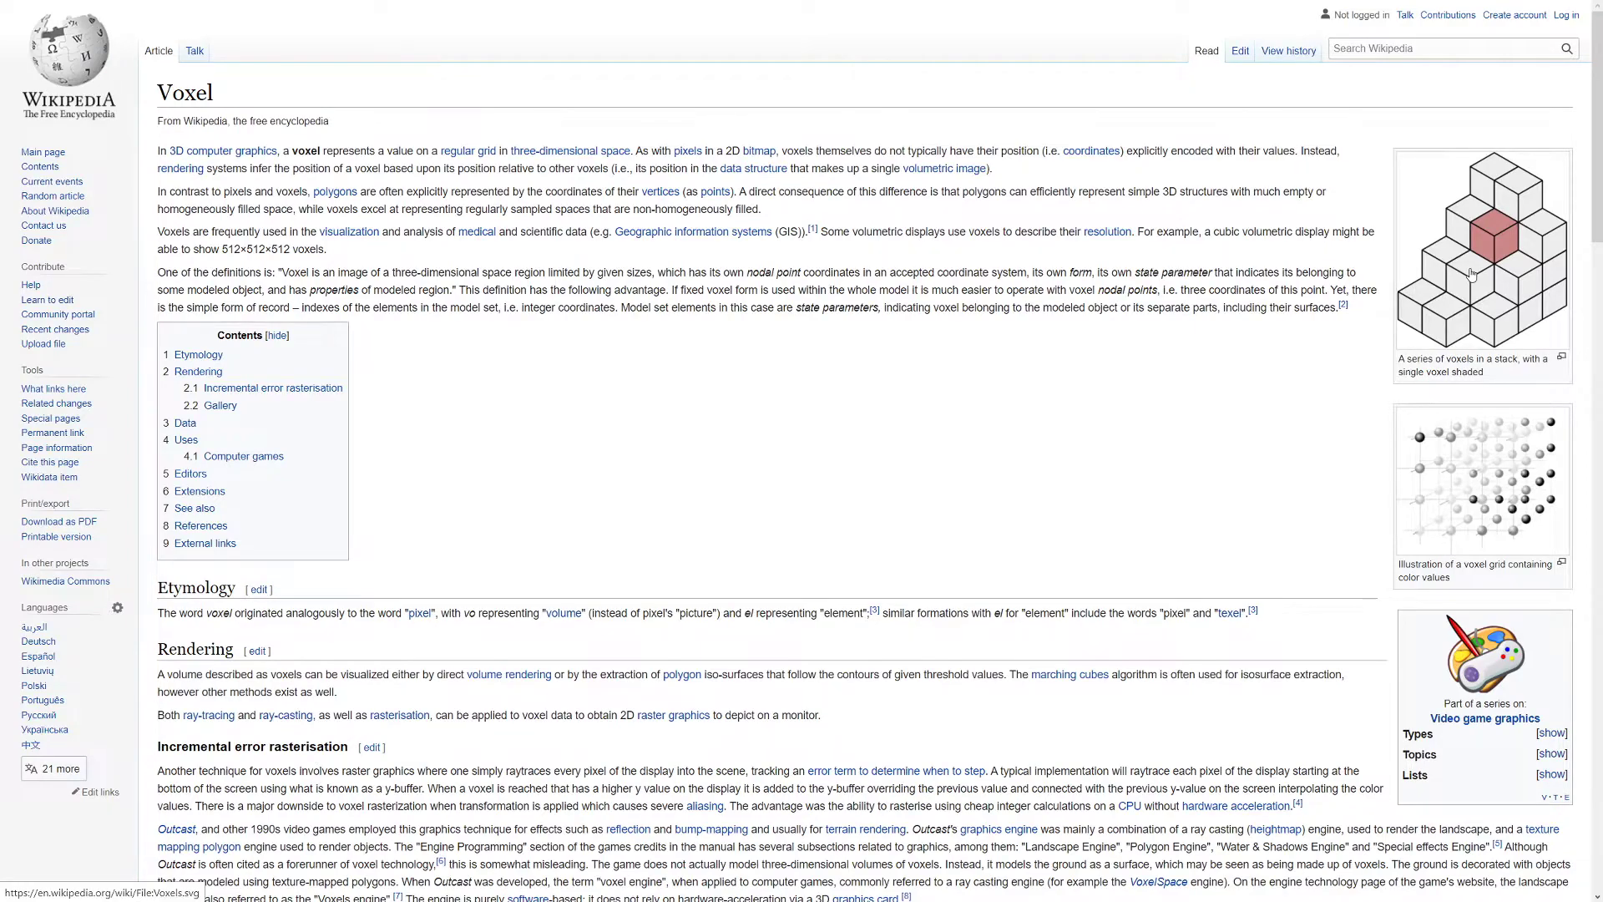
Step: Open the Voxel article's stacked-voxel illustration in the media viewer
{"action": "left_click", "coordinate": [1472, 275]}
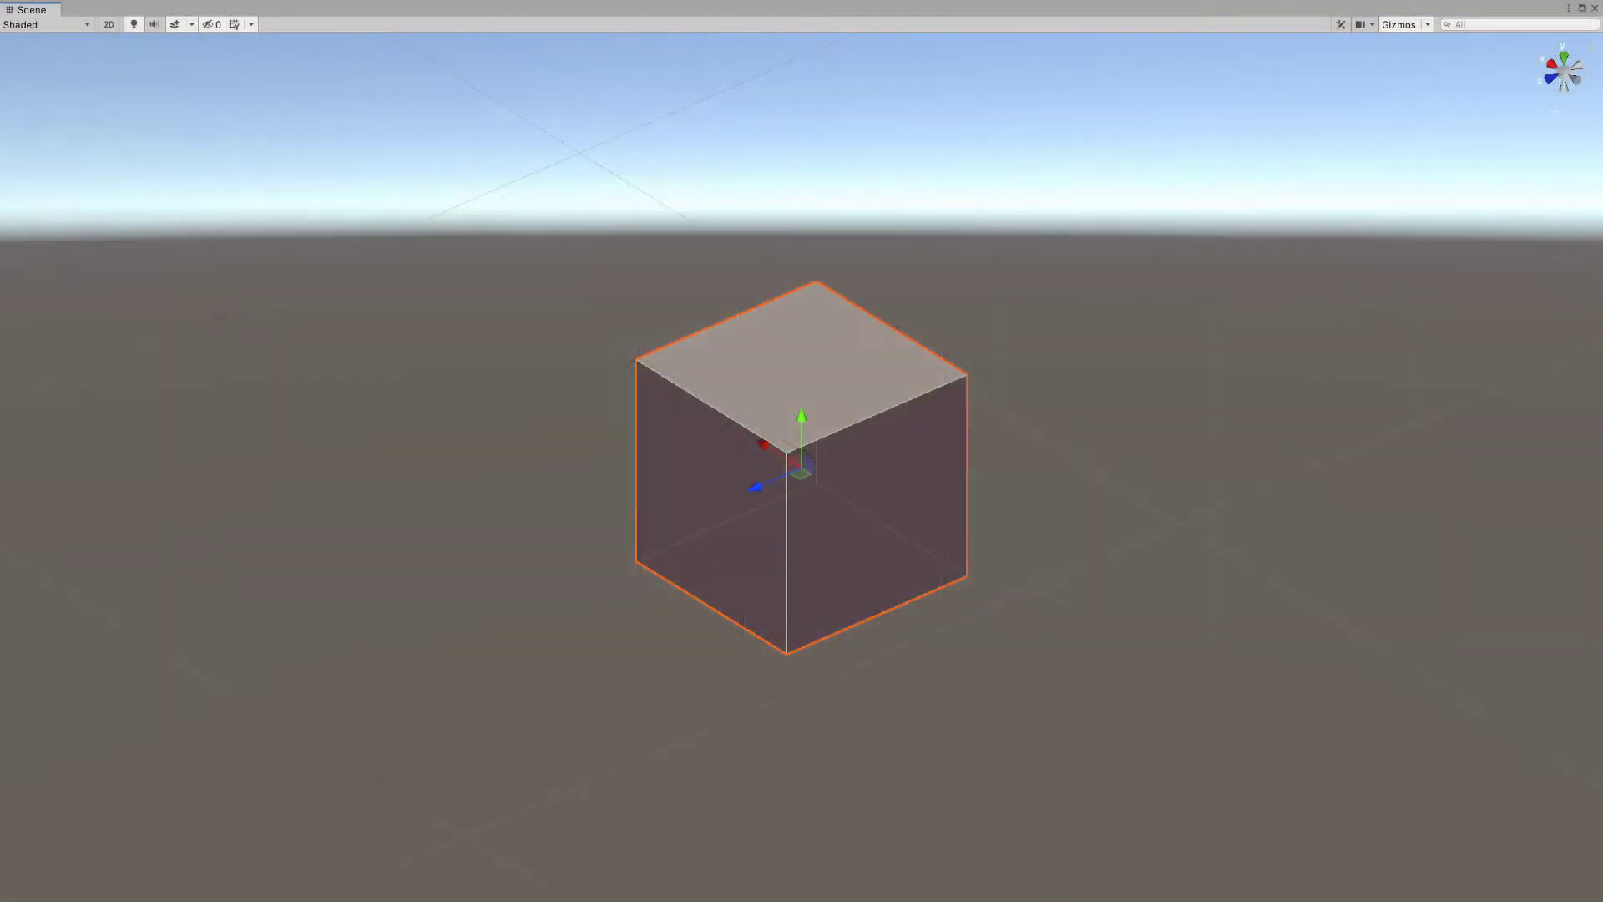
{"action": "left_click_drag", "start_coordinate": [1069, 455], "coordinate": [738, 282], "text": "alt"}
{"action": "left_click_drag", "start_coordinate": [682, 395], "coordinate": [935, 440], "text": "alt"}
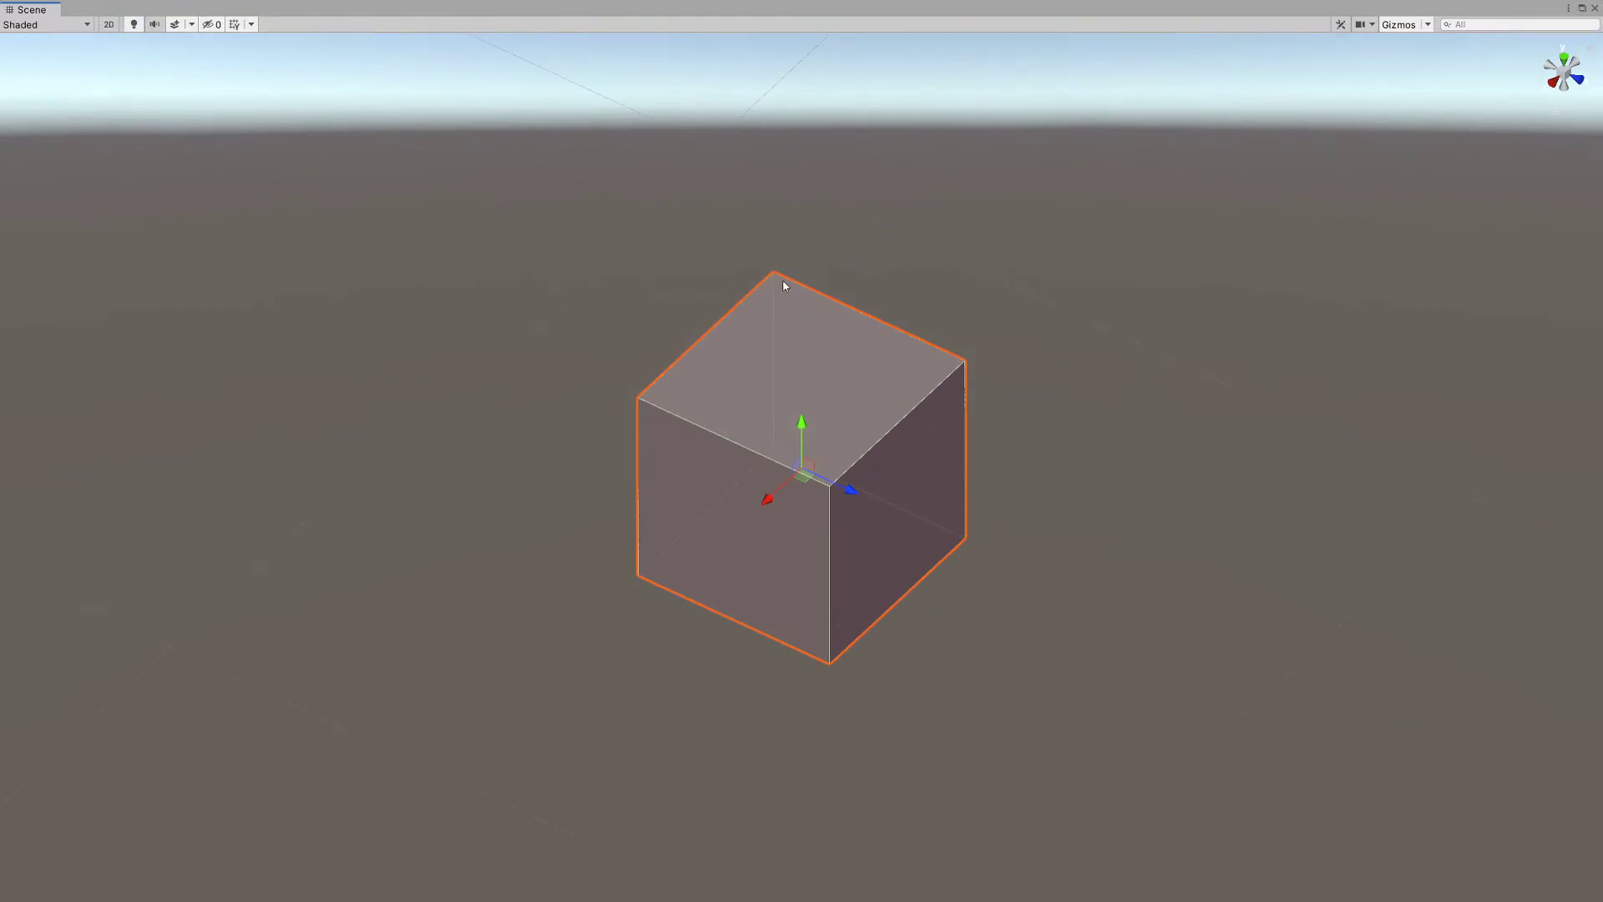
{"action": "left_click_drag", "start_coordinate": [869, 579], "coordinate": [998, 592], "text": "alt"}
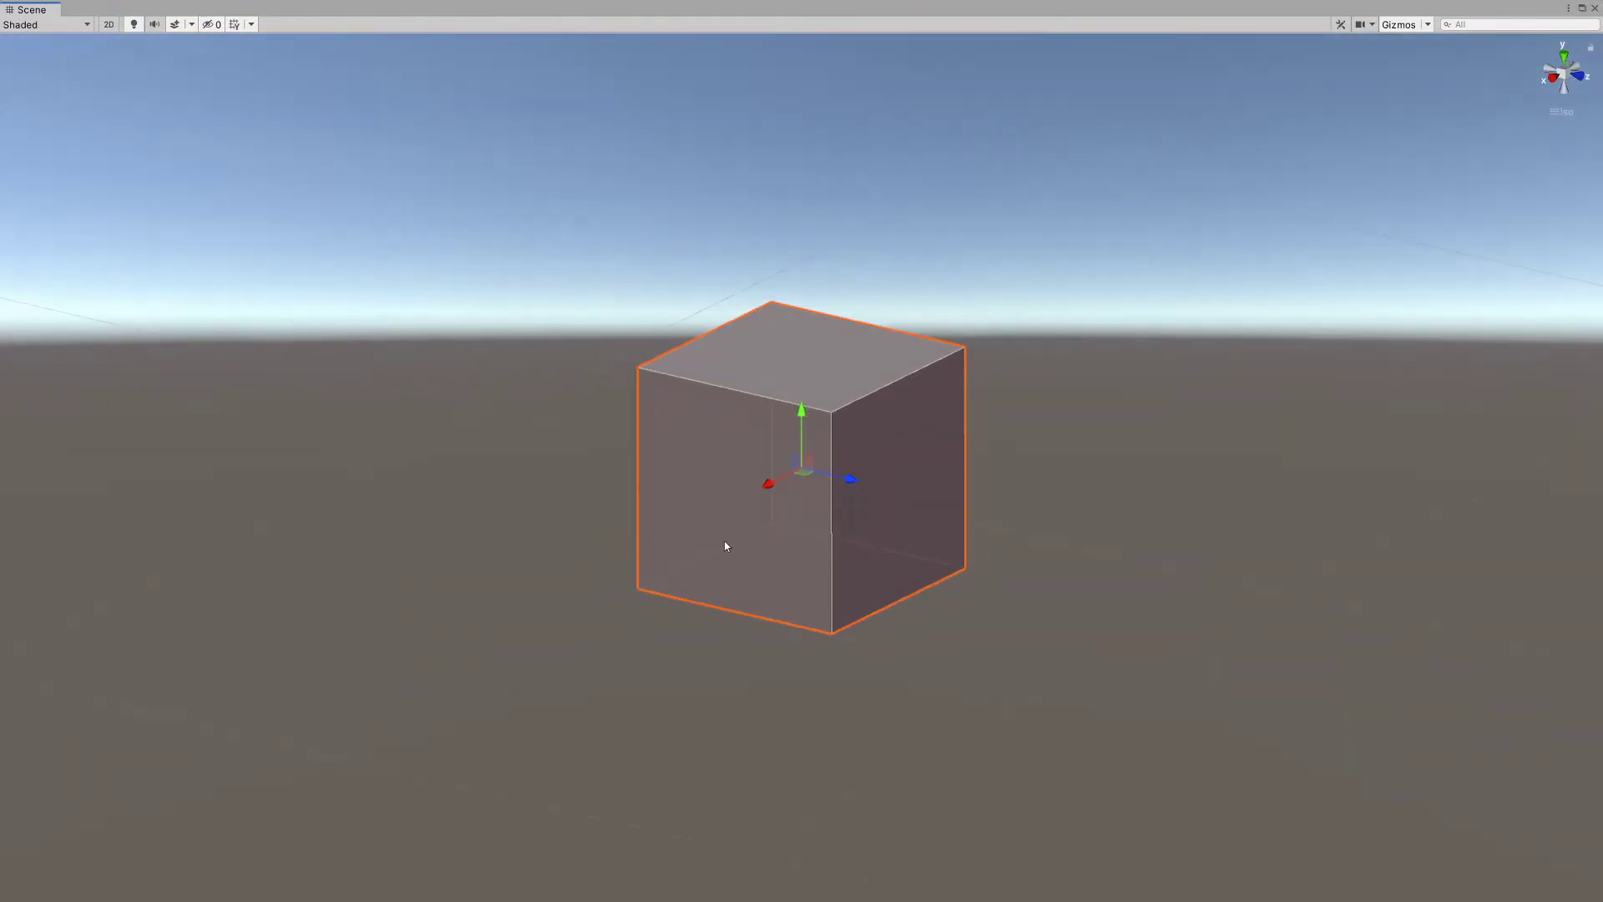
{"action": "left_click_drag", "start_coordinate": [729, 573], "coordinate": [869, 490], "text": "alt"}
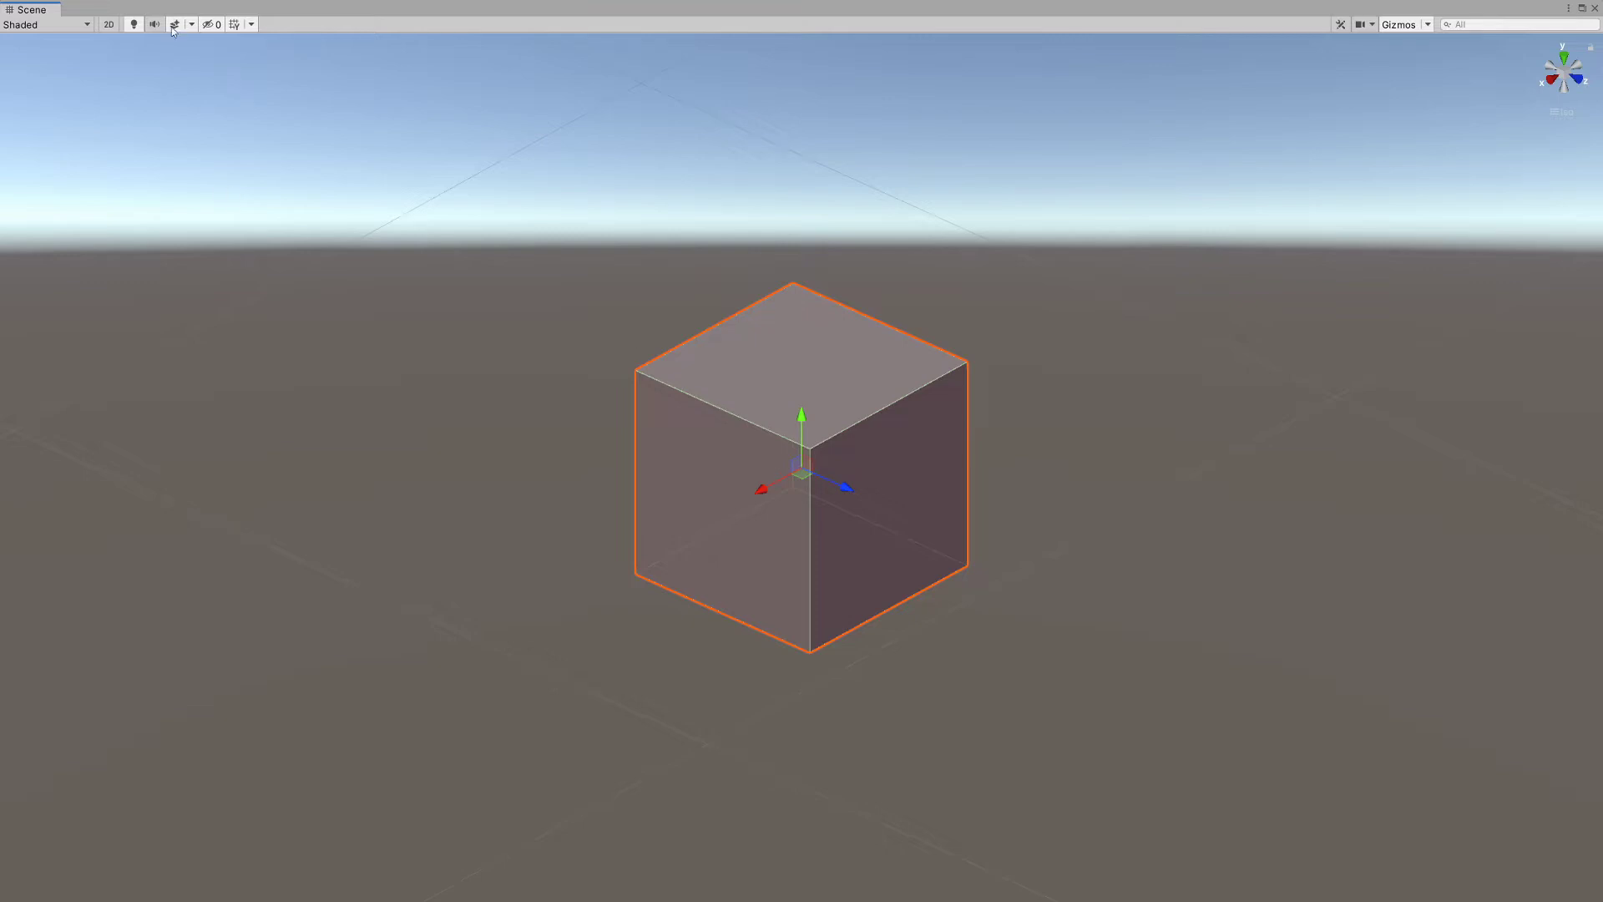
Step: Switch the Scene view draw mode to Shaded Wireframe to reveal the cube's mesh edges
{"action": "left_click", "coordinate": [50, 24]}
{"action": "left_click", "coordinate": [41, 65]}
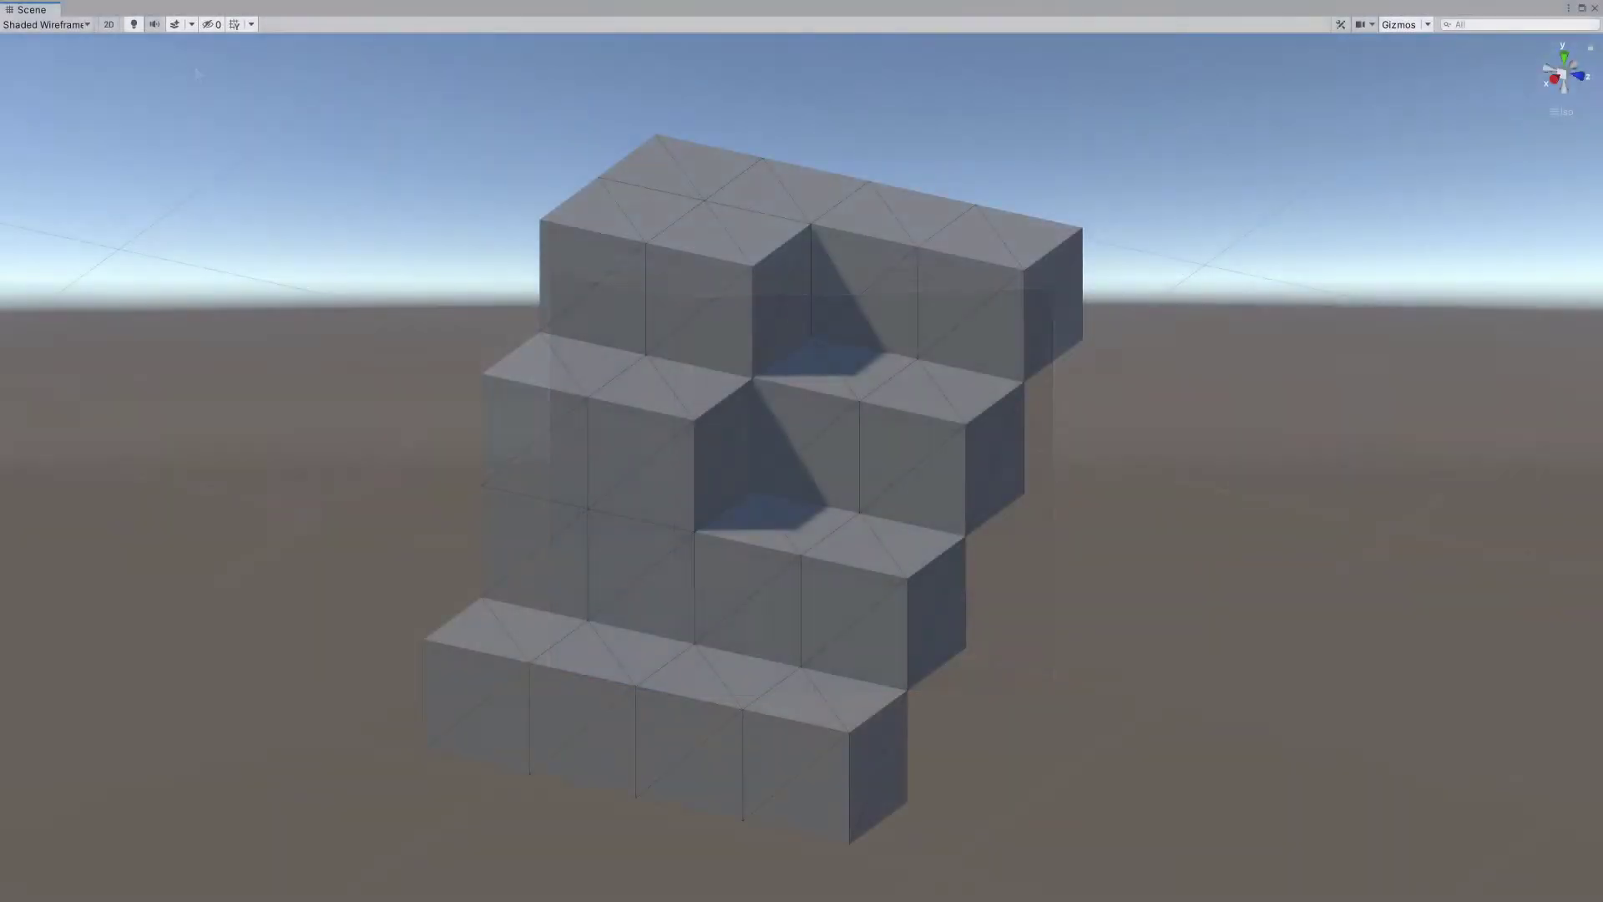
Step: Orbit the cube staircase to a near-horizontal side view and from below, then open the shading-mode list
{"action": "left_click_drag", "start_coordinate": [451, 352], "coordinate": [847, 586], "text": "alt"}
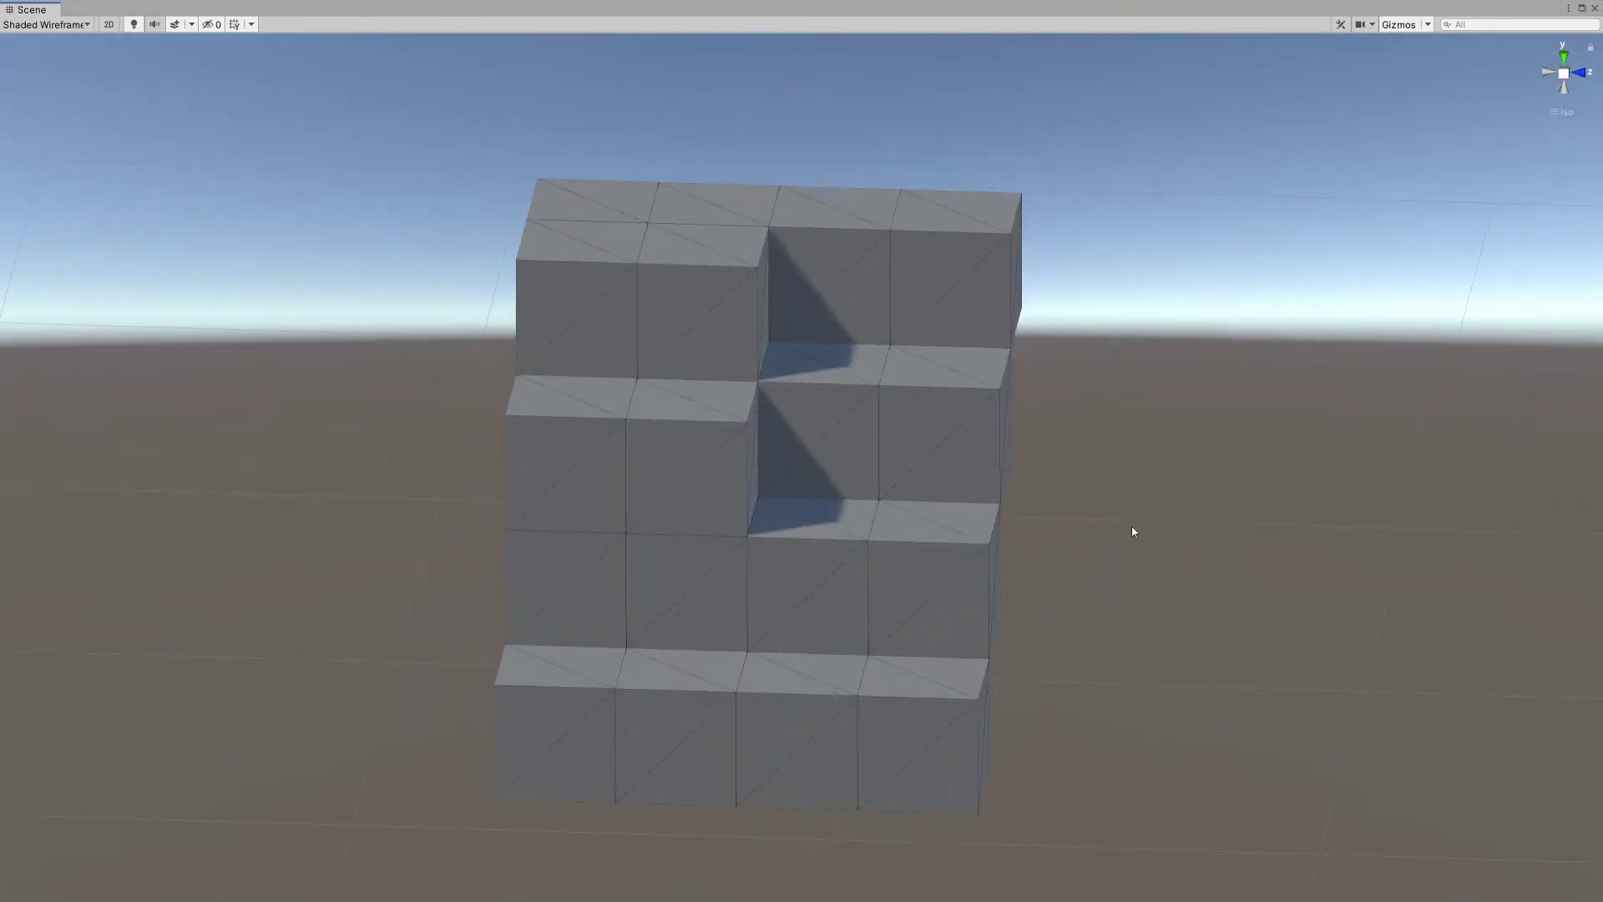
{"action": "left_click_drag", "start_coordinate": [1077, 504], "coordinate": [1006, 334], "text": "alt"}
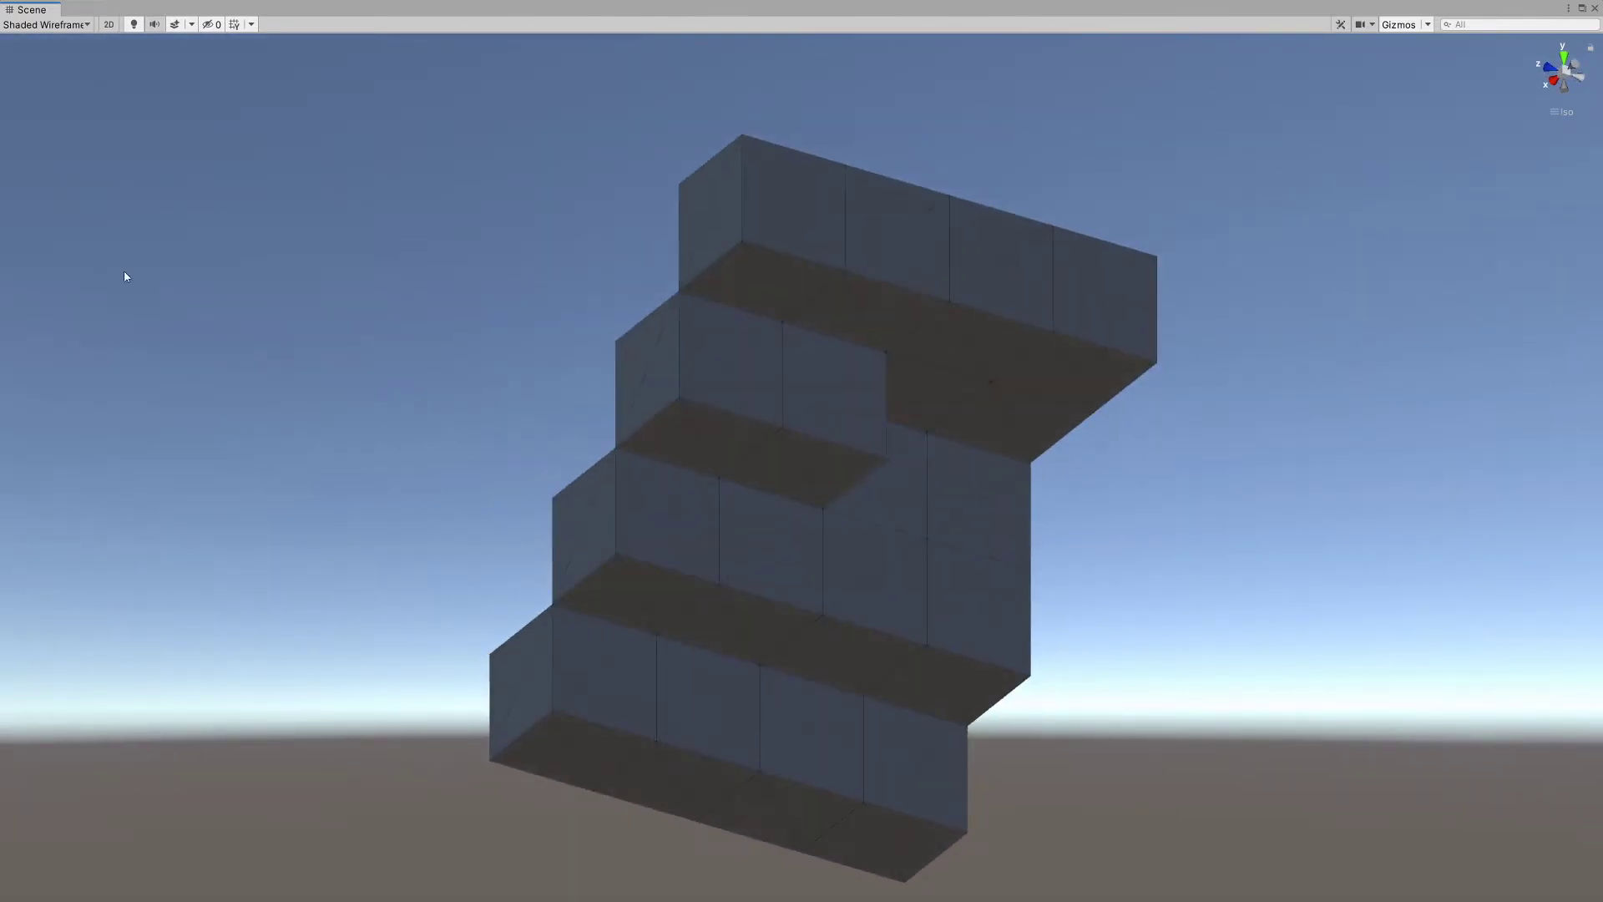
{"action": "left_click", "coordinate": [42, 25]}
Step: In Wireframe mode, select individual cubes of the staircase one after another
{"action": "left_click", "coordinate": [40, 66]}
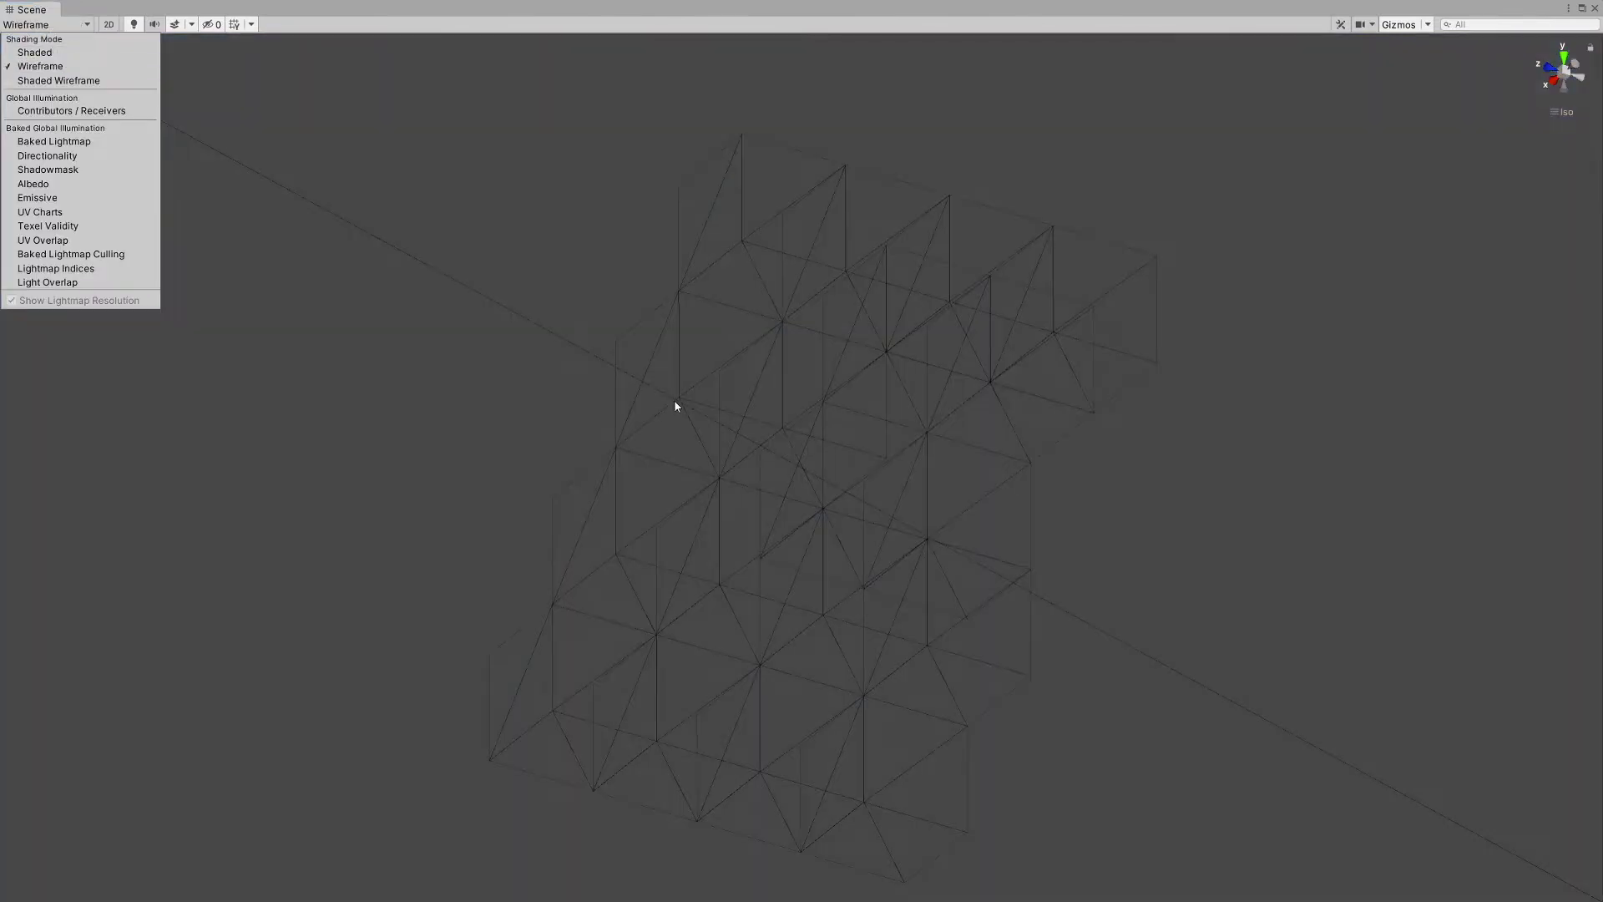
{"action": "mouse_move", "coordinate": [673, 404]}
{"action": "left_mouse_down", "text": "alt"}
{"action": "mouse_move", "coordinate": [587, 354]}
{"action": "mouse_move", "coordinate": [587, 443]}
{"action": "mouse_move", "coordinate": [887, 386]}
{"action": "left_mouse_up", "text": "alt"}
{"action": "left_click", "coordinate": [860, 342]}
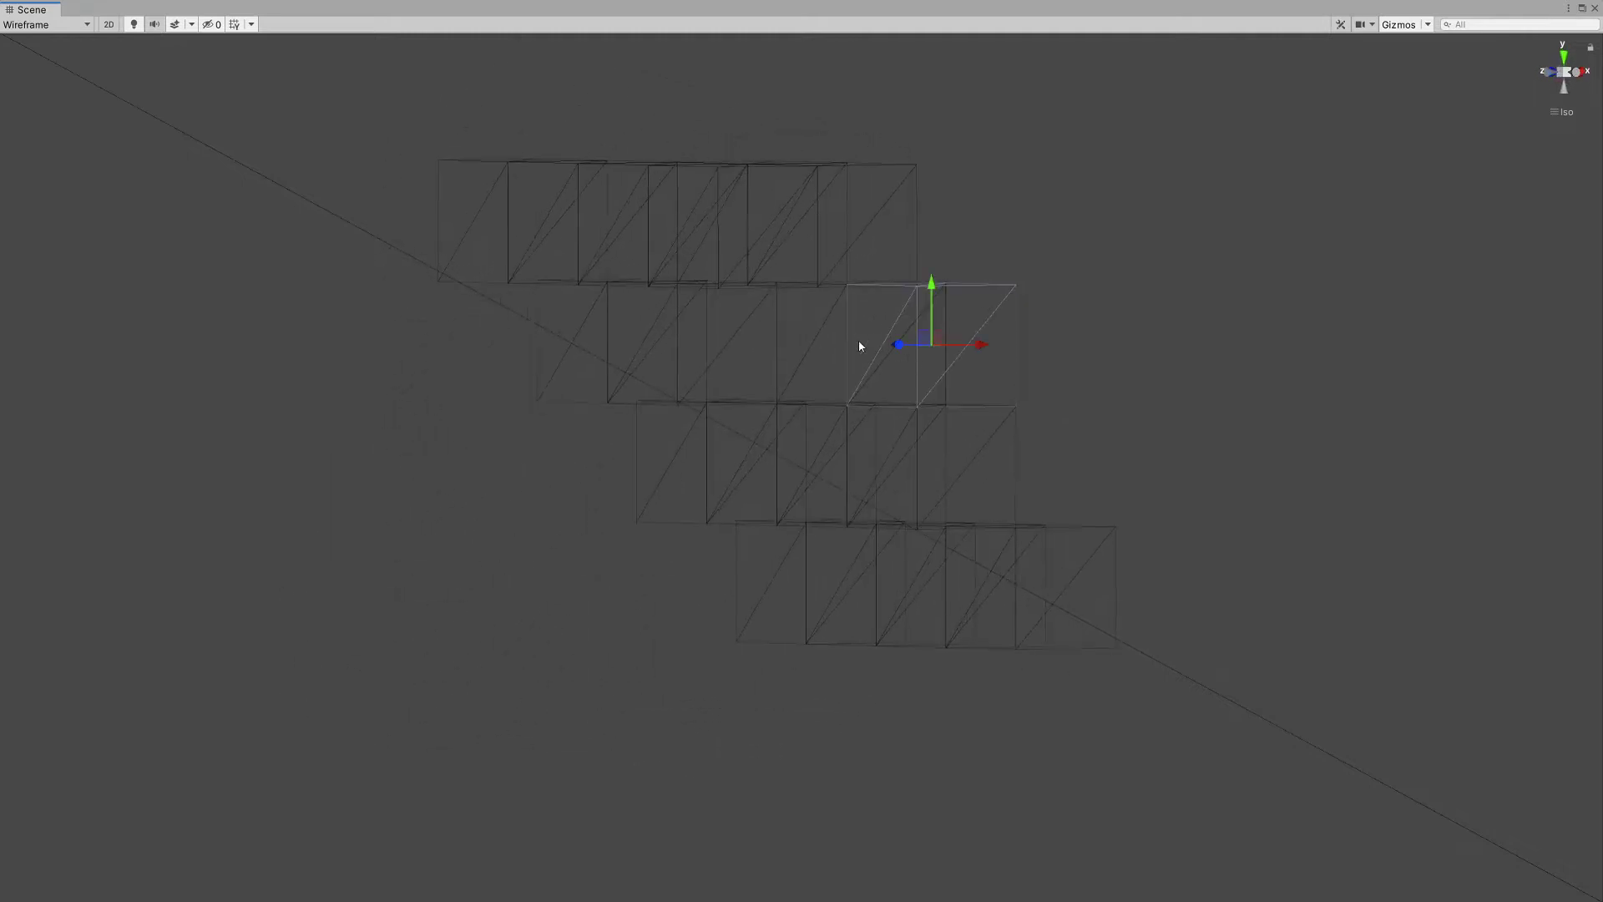
{"action": "left_click", "coordinate": [859, 341]}
{"action": "left_click", "coordinate": [930, 451]}
{"action": "left_click", "coordinate": [935, 357]}
{"action": "left_click", "coordinate": [868, 443]}
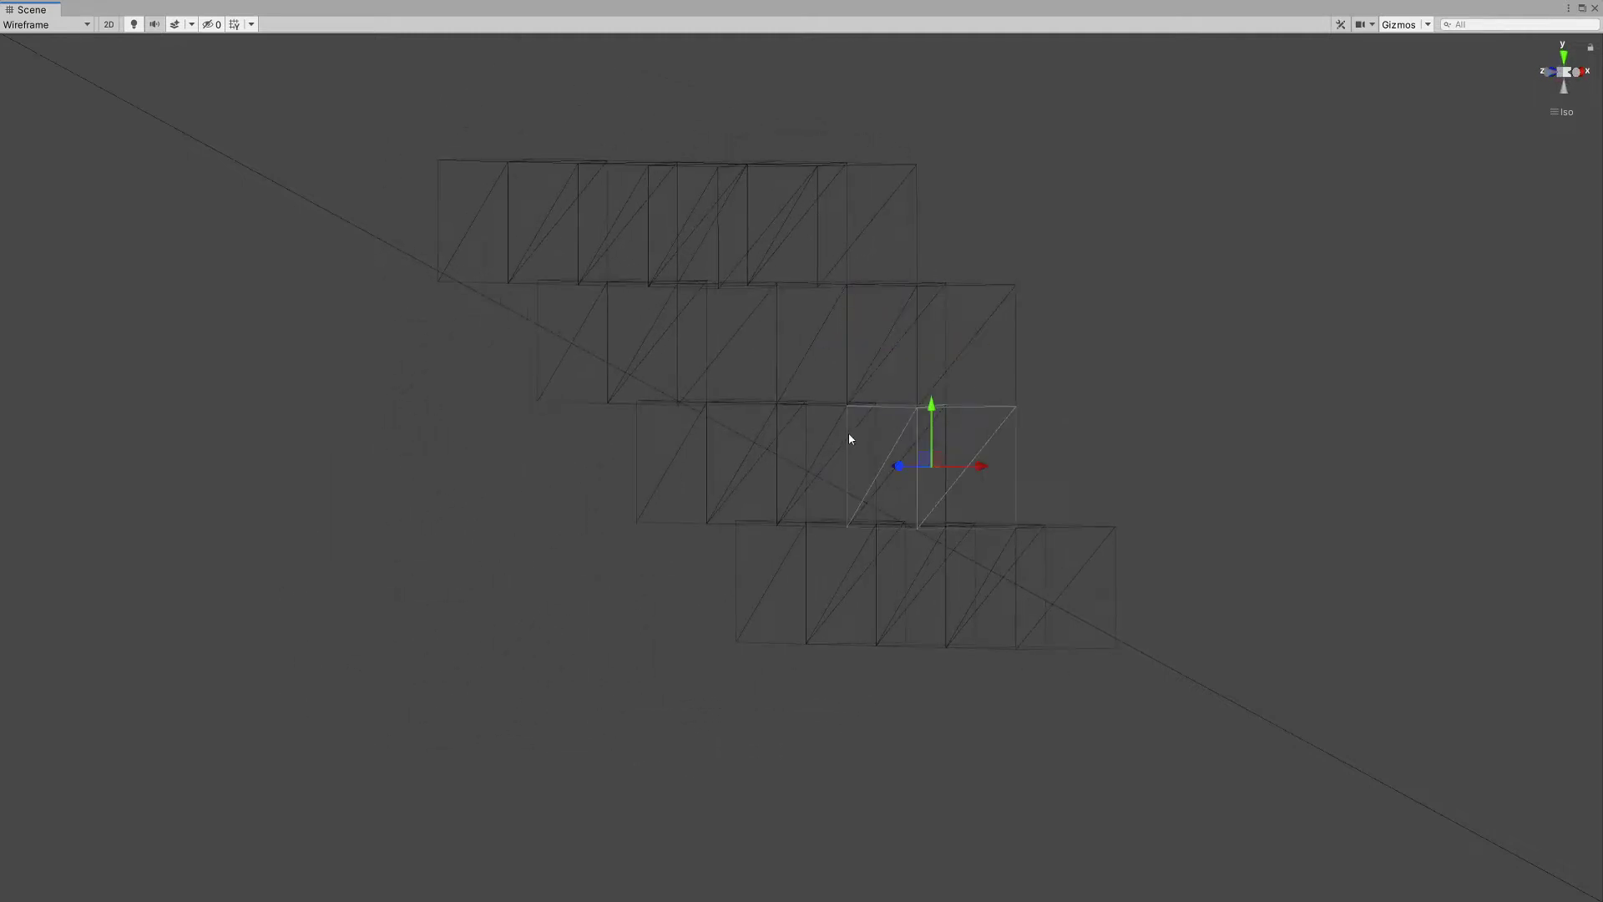
{"action": "left_click_drag", "start_coordinate": [850, 439], "coordinate": [833, 342], "text": "alt"}
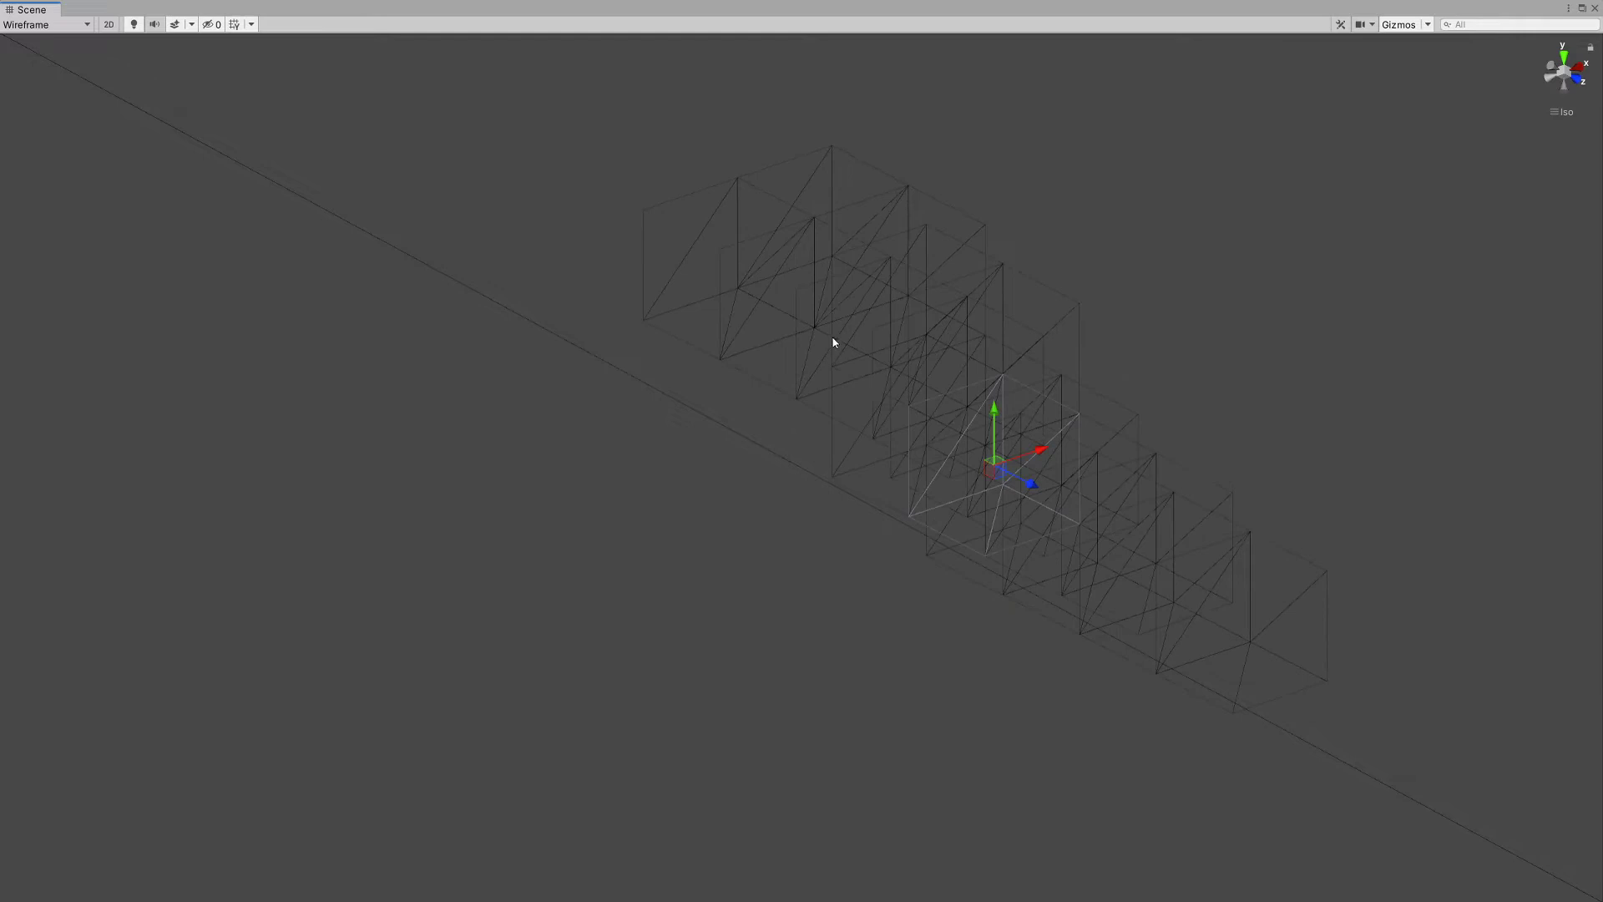
{"action": "left_click", "coordinate": [915, 404]}
{"action": "left_click", "coordinate": [919, 348]}
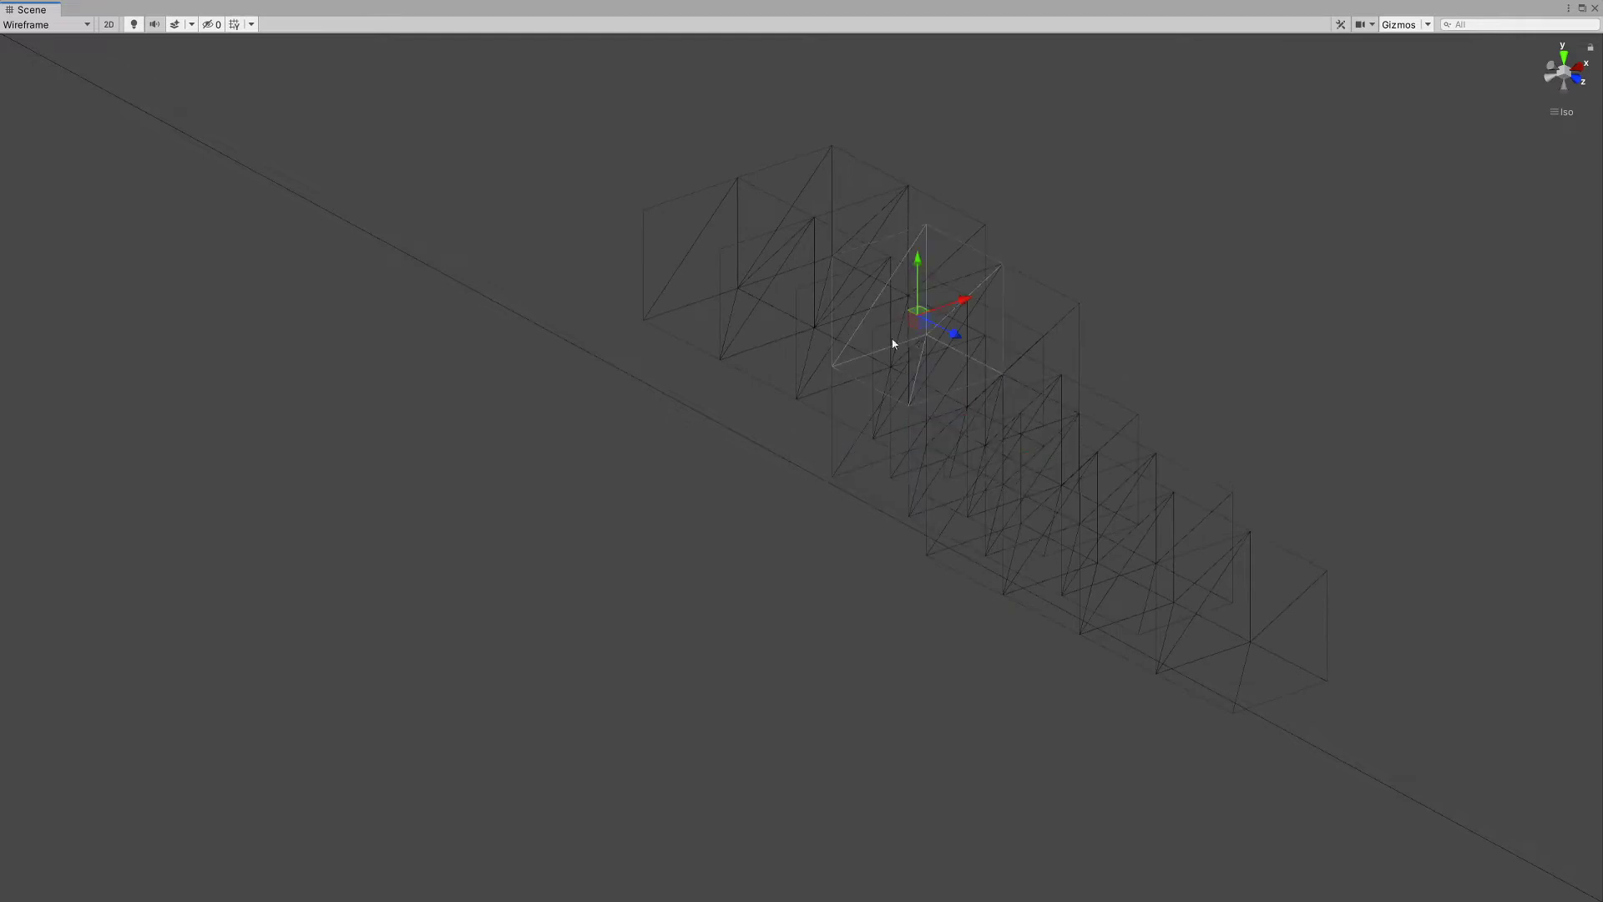
Step: Switch to Shaded Wireframe, drag one cube down along Y, and orbit around the blocks
{"action": "left_click", "coordinate": [46, 25]}
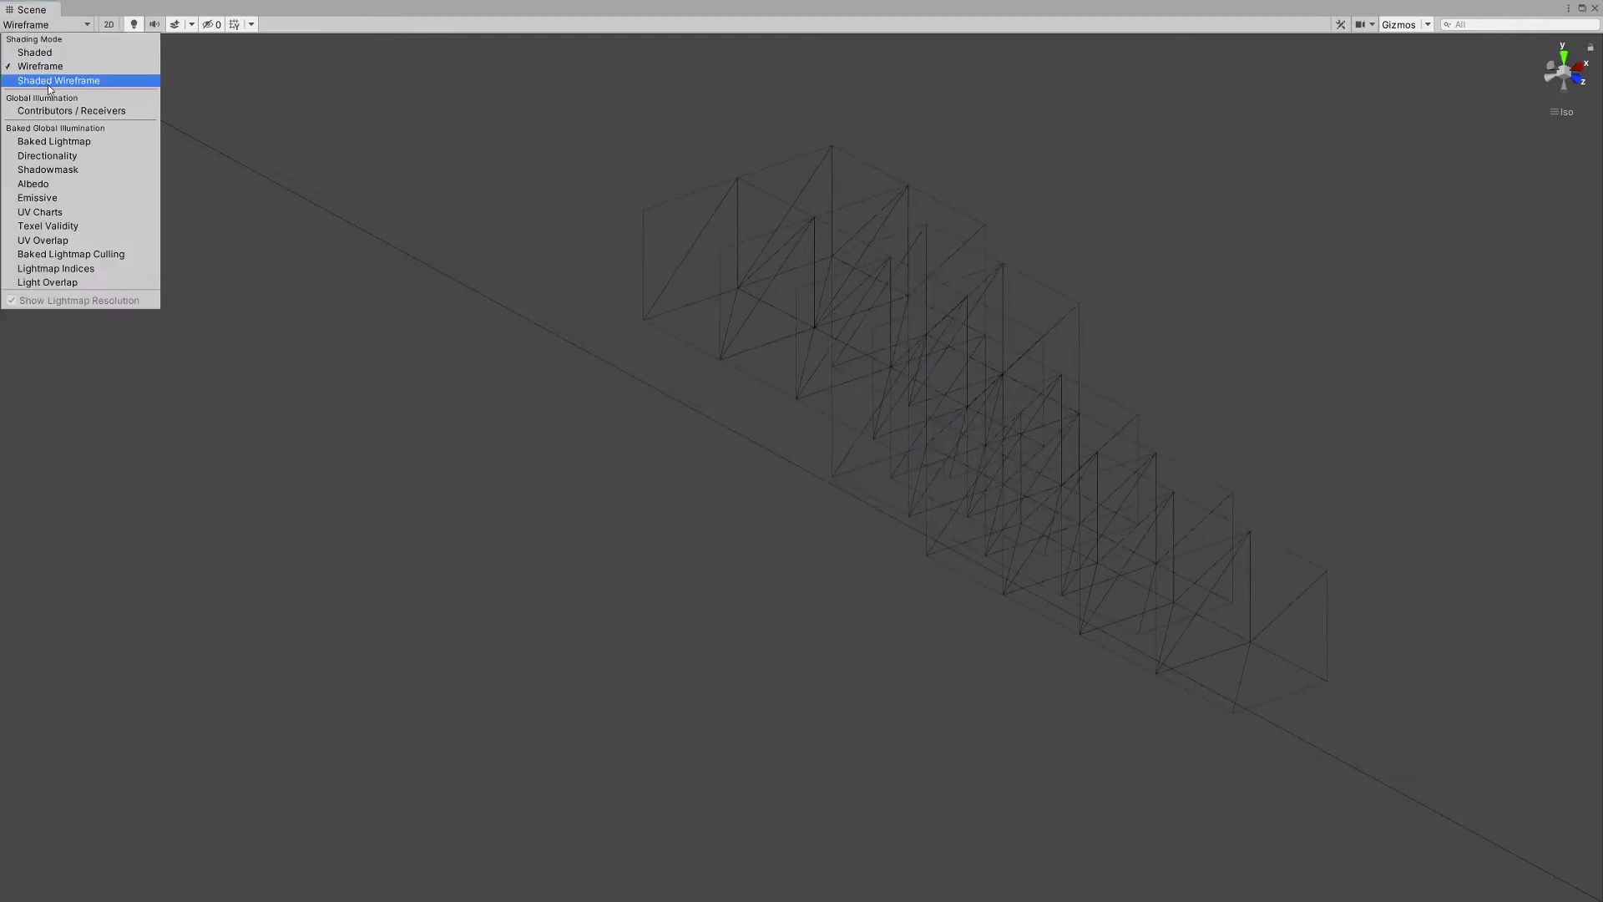
{"action": "left_click", "coordinate": [50, 81]}
{"action": "mouse_move", "coordinate": [918, 284]}
{"action": "left_mouse_down"}
{"action": "mouse_move", "coordinate": [929, 392]}
{"action": "mouse_move", "coordinate": [921, 380]}
{"action": "mouse_move", "coordinate": [980, 479]}
{"action": "left_mouse_up"}
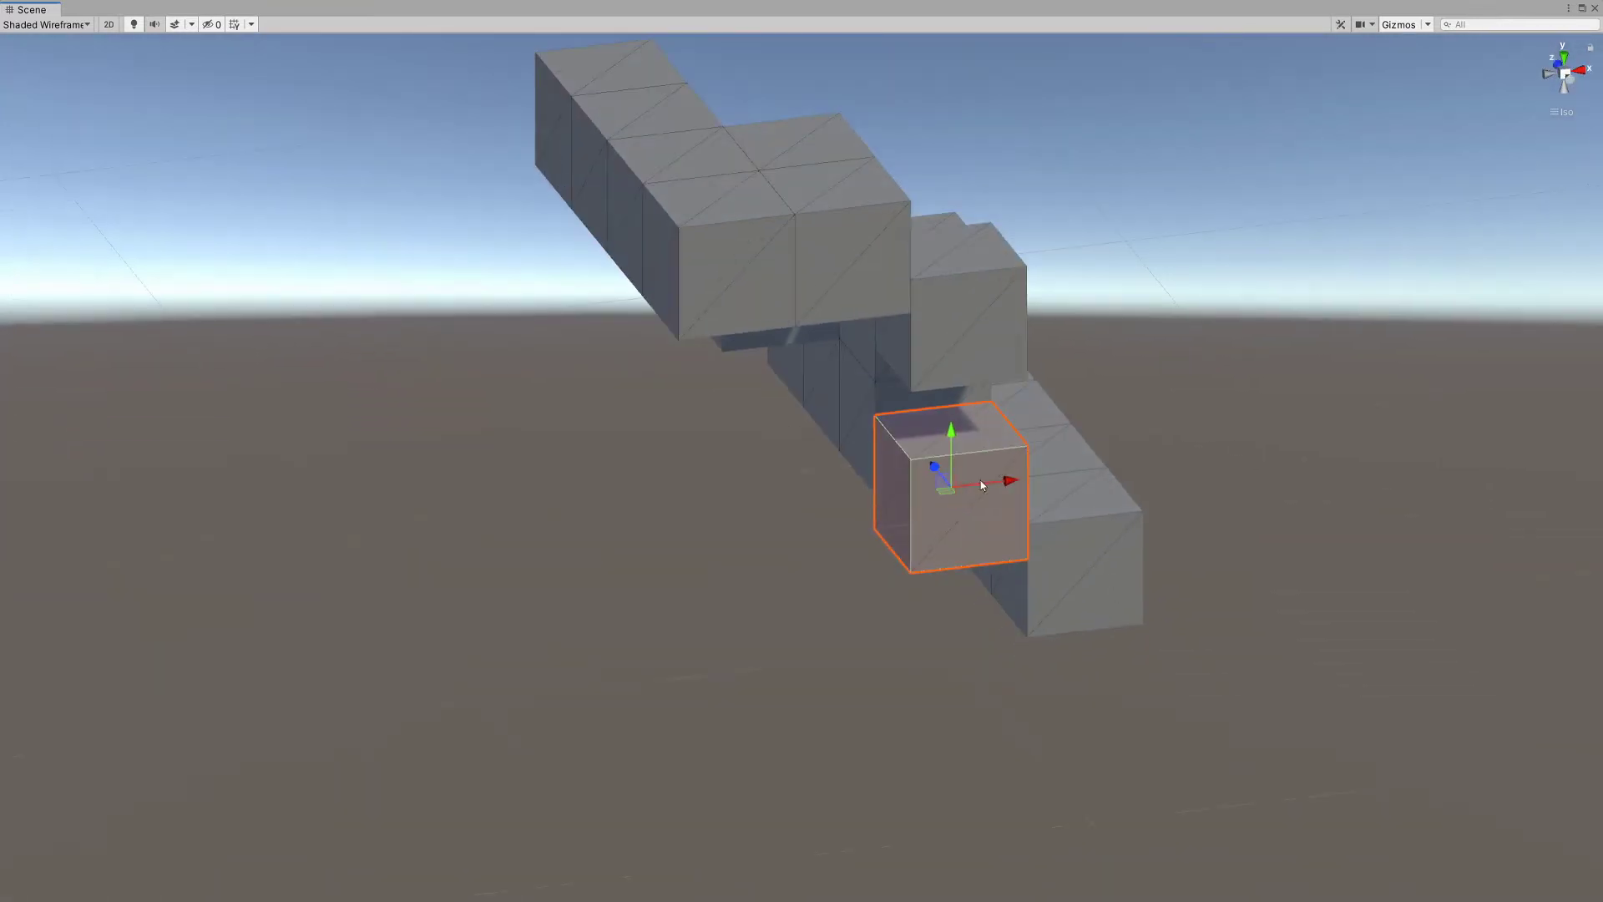
{"action": "left_click_drag", "start_coordinate": [979, 424], "coordinate": [950, 323], "text": "alt"}
{"action": "left_click_drag", "start_coordinate": [1078, 374], "coordinate": [987, 403], "text": "alt"}
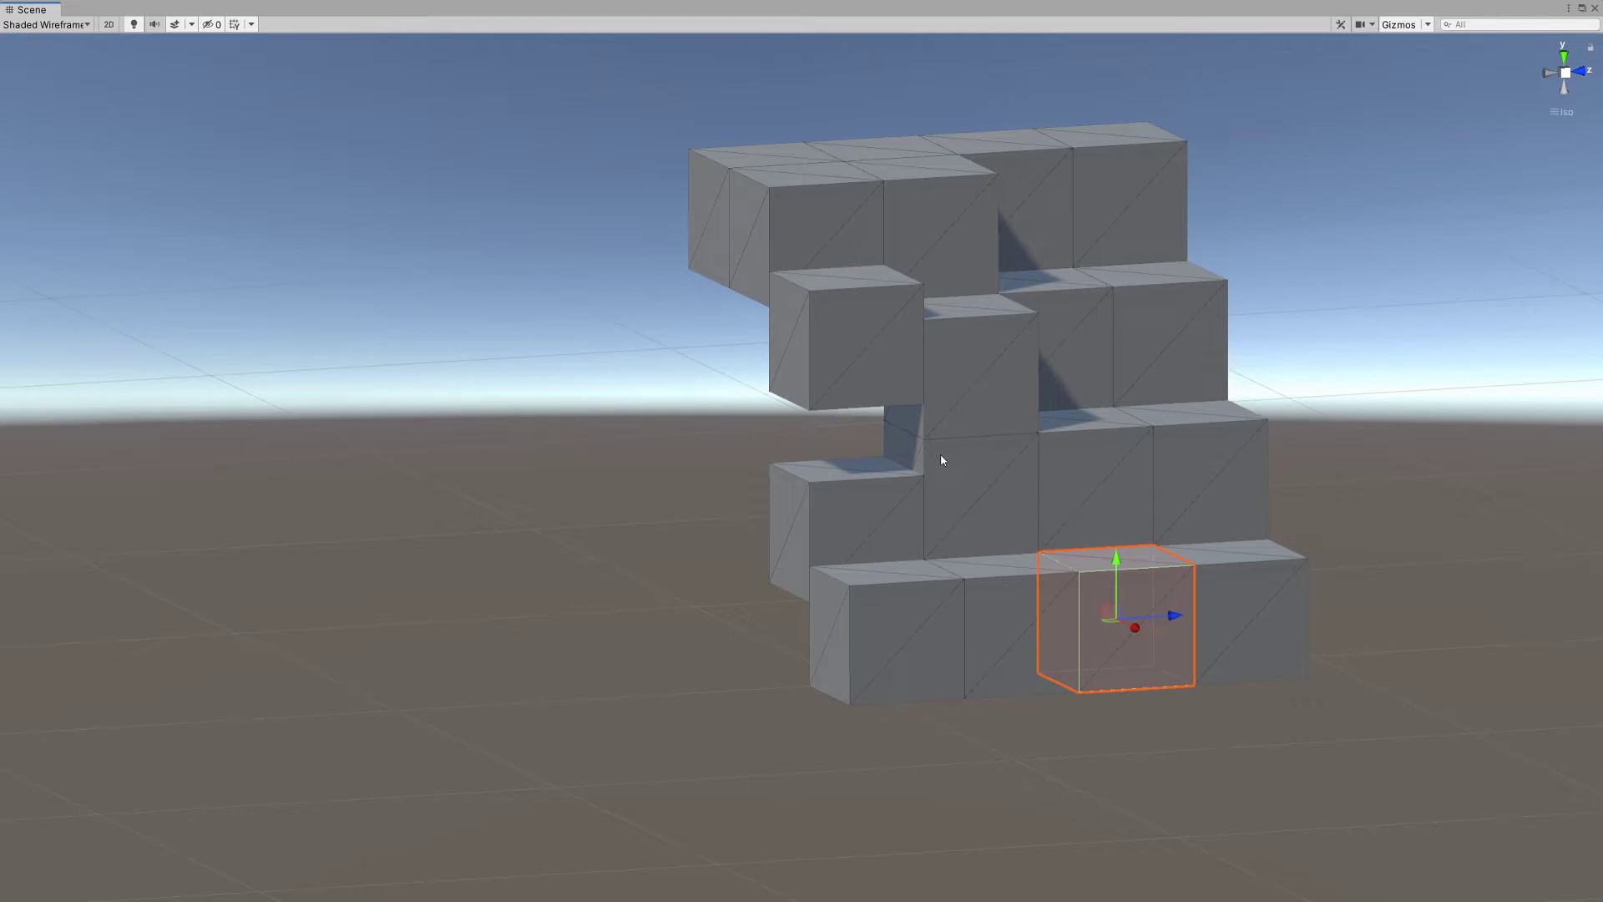
{"action": "left_click_drag", "start_coordinate": [844, 501], "coordinate": [895, 484], "text": "alt"}
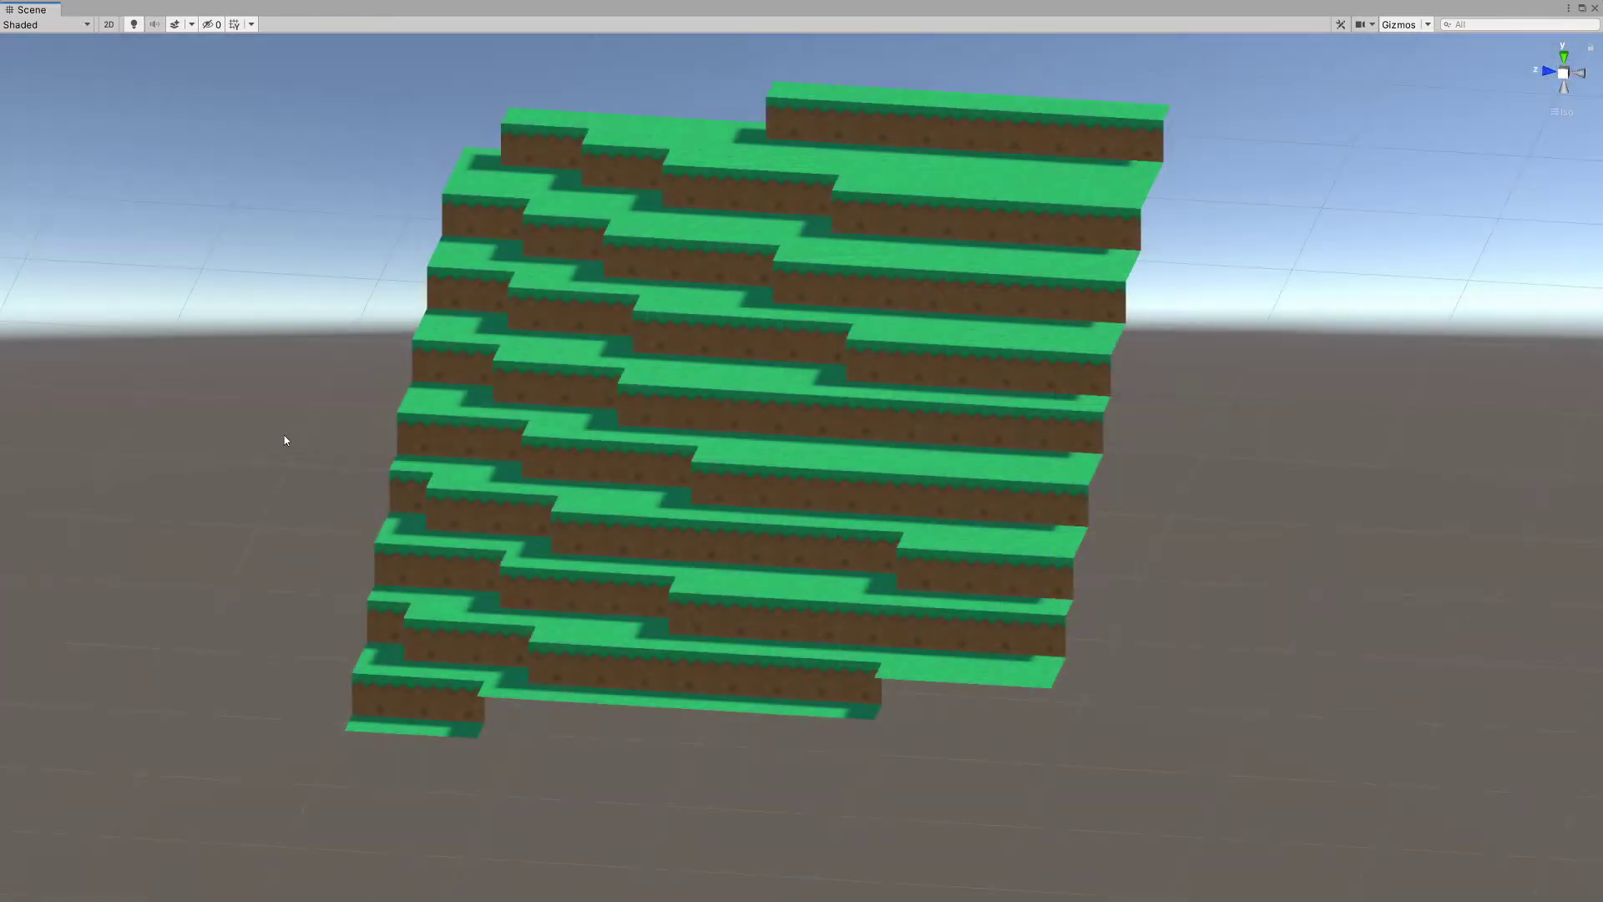
{"action": "left_click_drag", "start_coordinate": [285, 436], "coordinate": [559, 393], "text": "alt"}
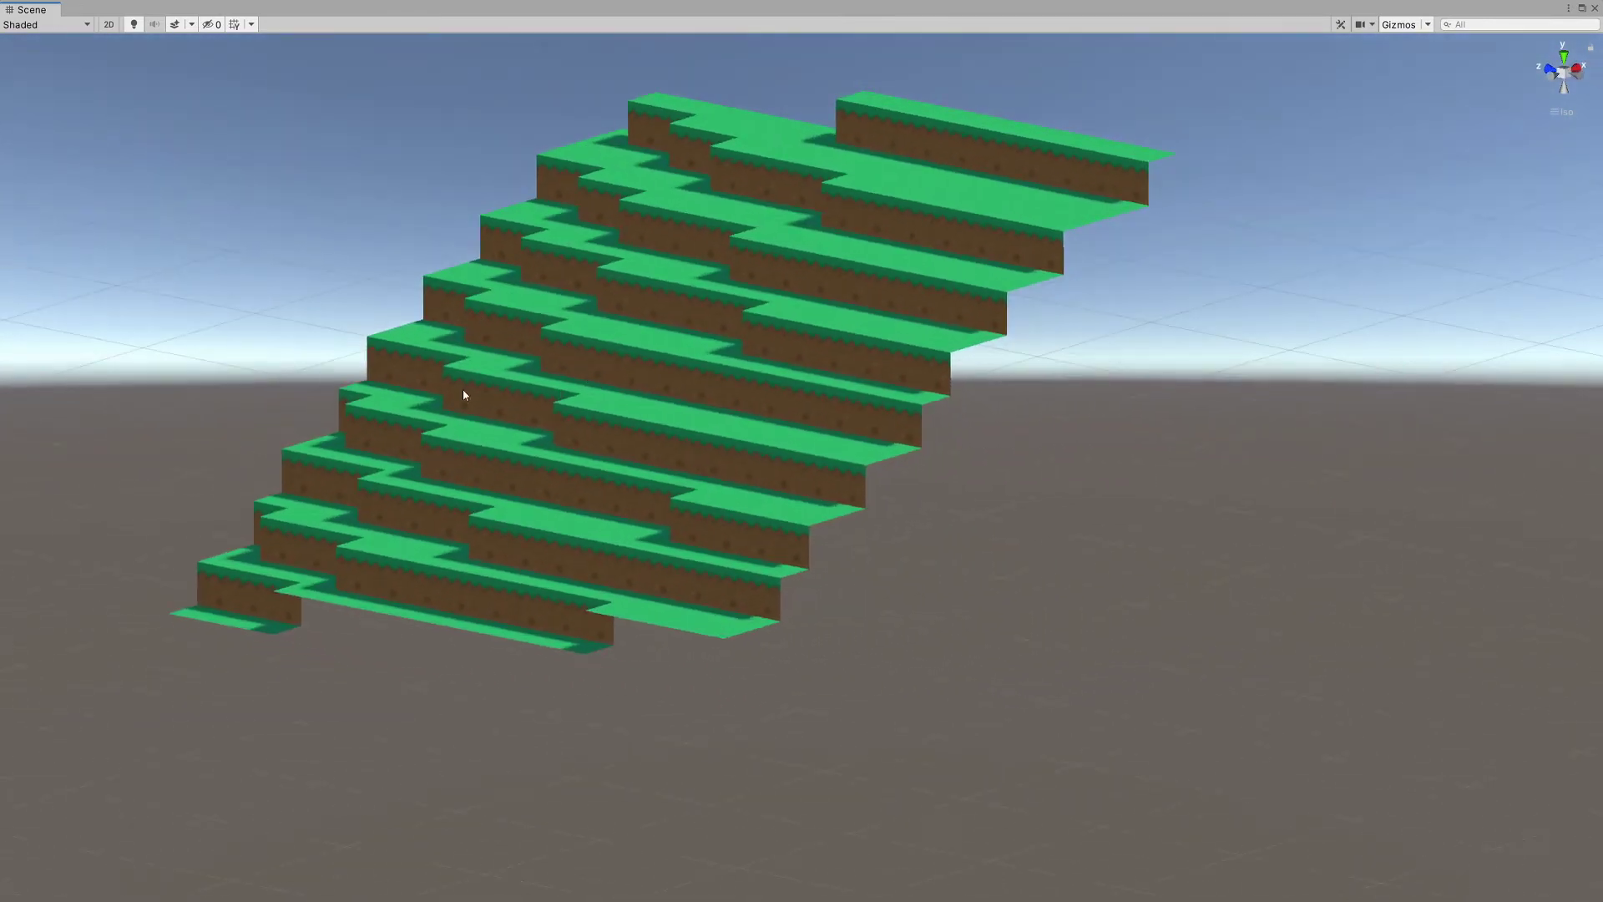
Step: Zoom in on the terrain and select a chunk, deselect it, then select it again
{"action": "left_click_drag", "start_coordinate": [793, 385], "coordinate": [763, 359], "text": "alt"}
{"action": "scroll", "coordinate": [794, 405], "scroll_direction": "up", "scroll_amount": 3}
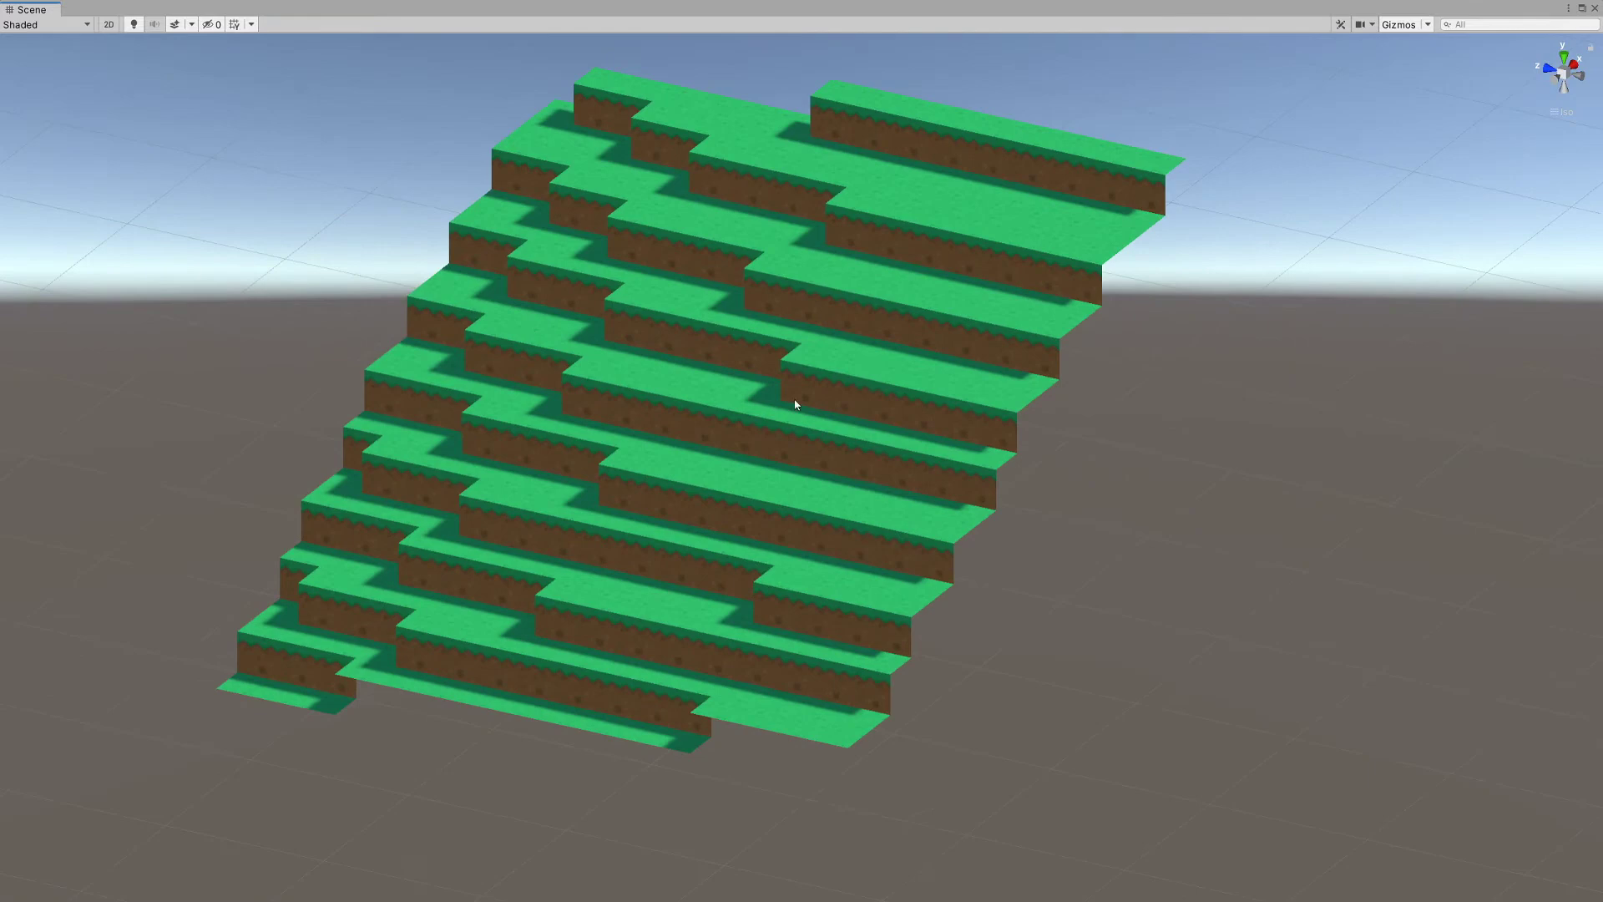
{"action": "left_click", "coordinate": [552, 381]}
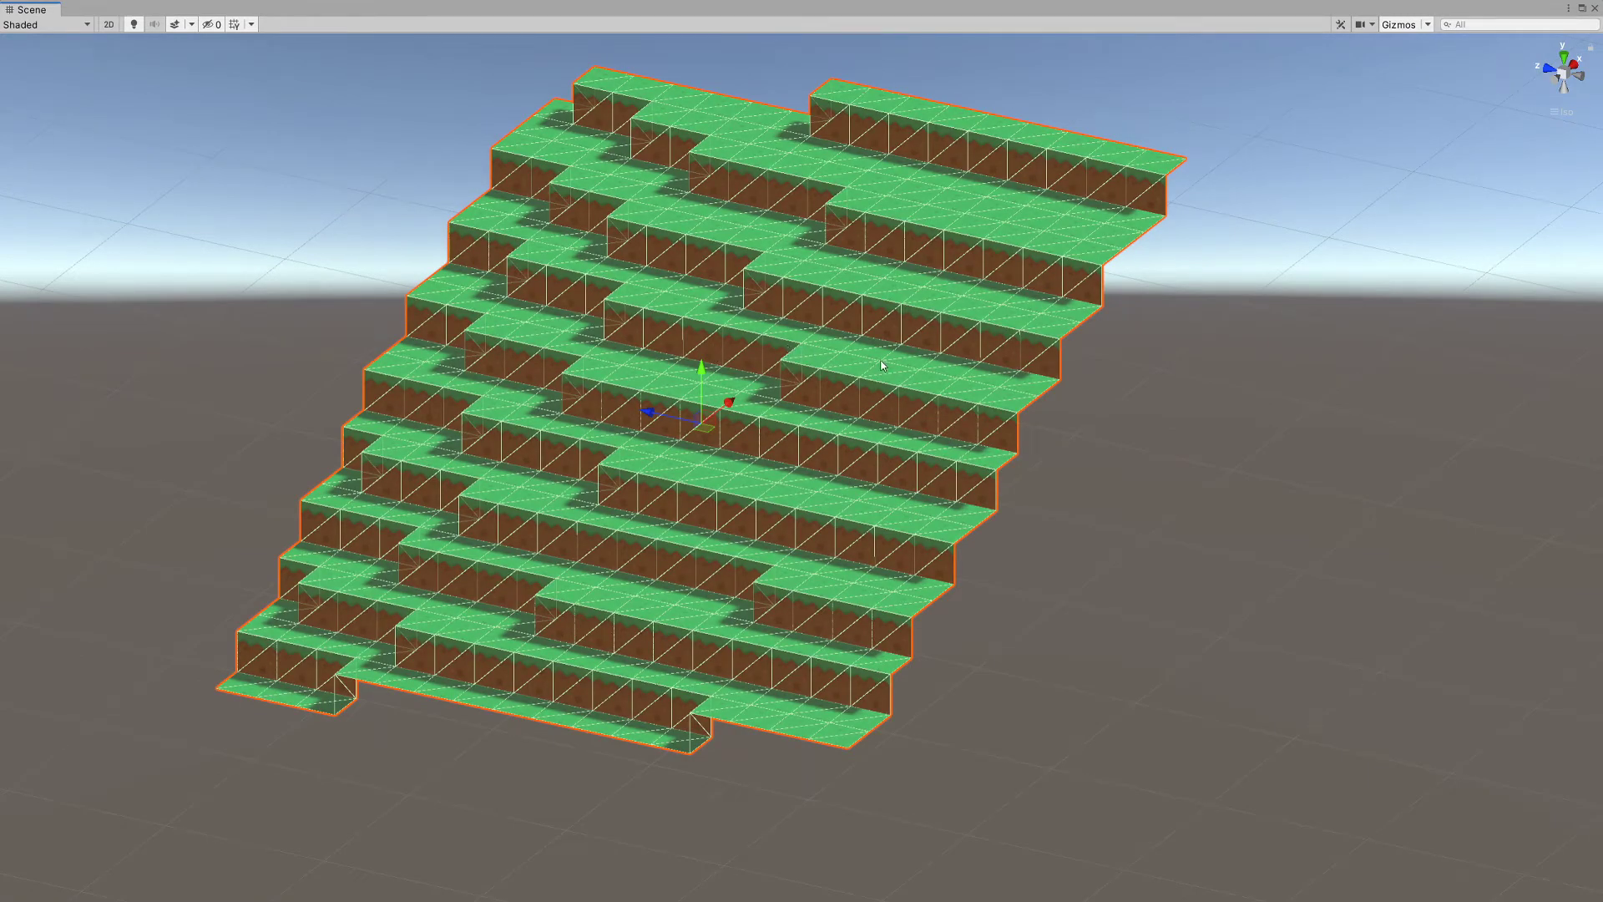
{"action": "left_click", "coordinate": [1144, 393]}
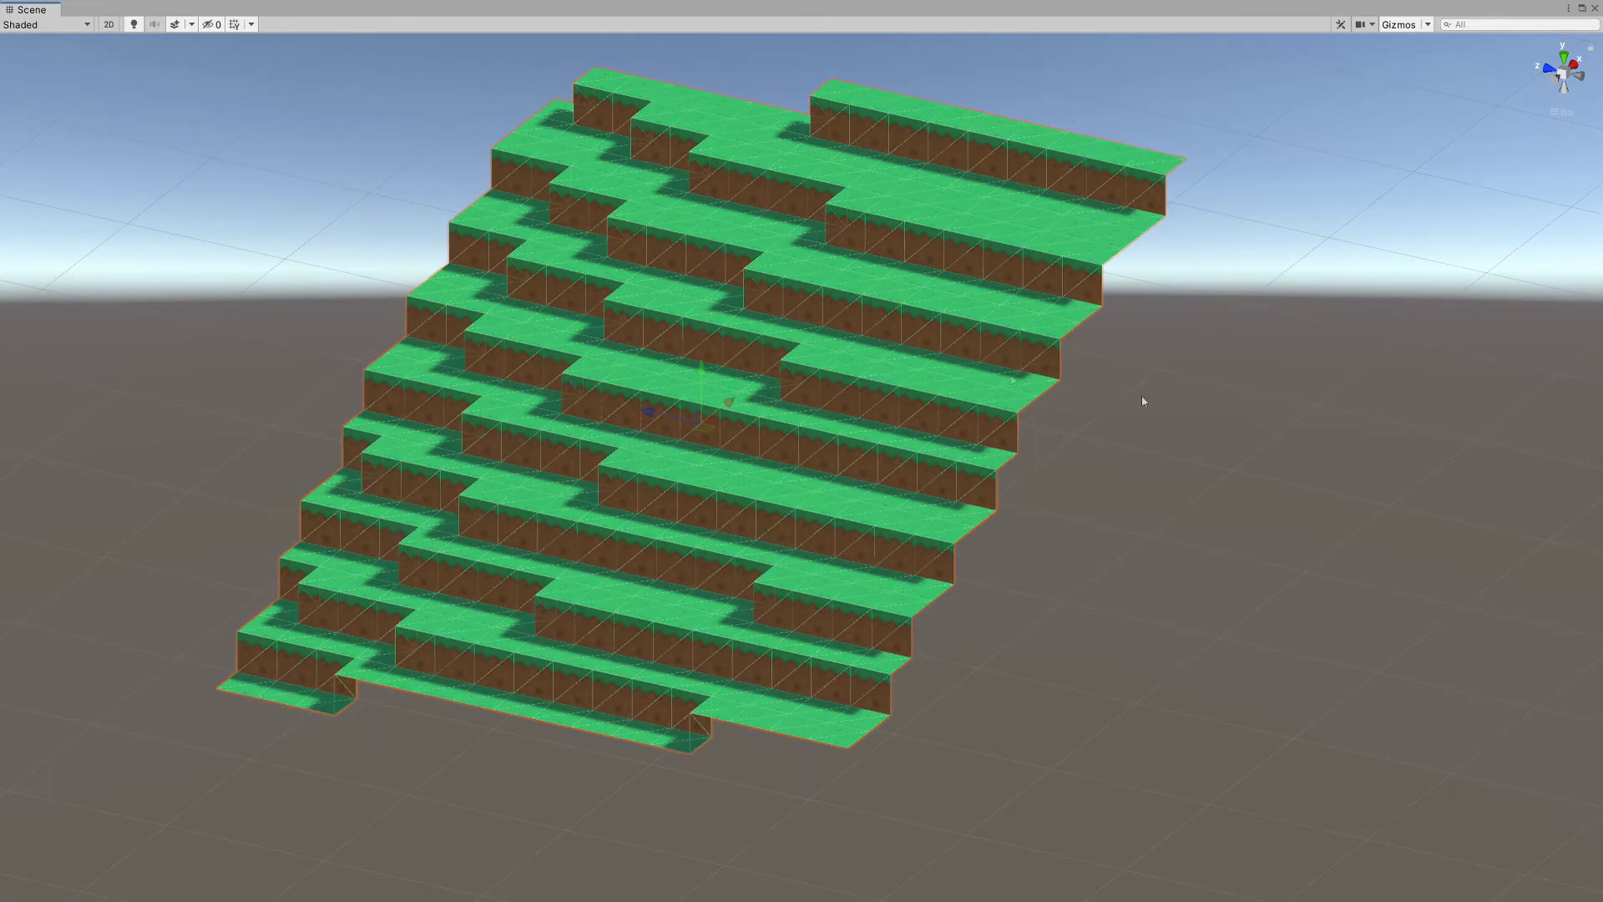
{"action": "left_click", "coordinate": [824, 364]}
Step: Orbit around the terrain, select a chunk near the foot of the hill, then clear the selection
{"action": "left_click_drag", "start_coordinate": [824, 364], "coordinate": [776, 221], "text": "alt"}
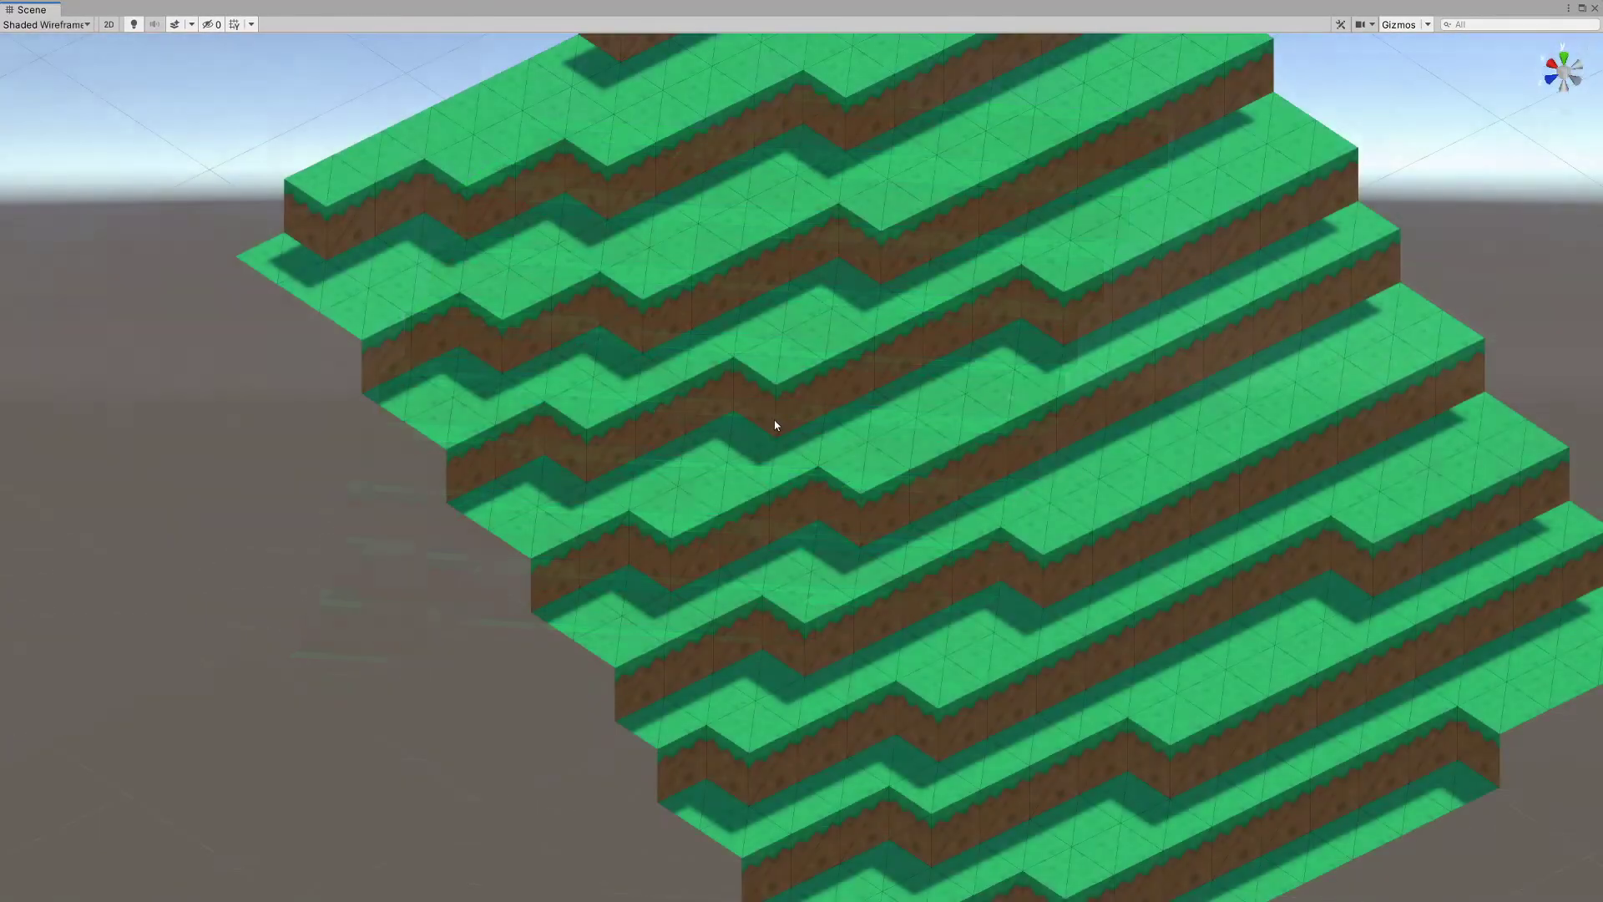
{"action": "left_click_drag", "start_coordinate": [773, 422], "coordinate": [866, 347], "text": "alt"}
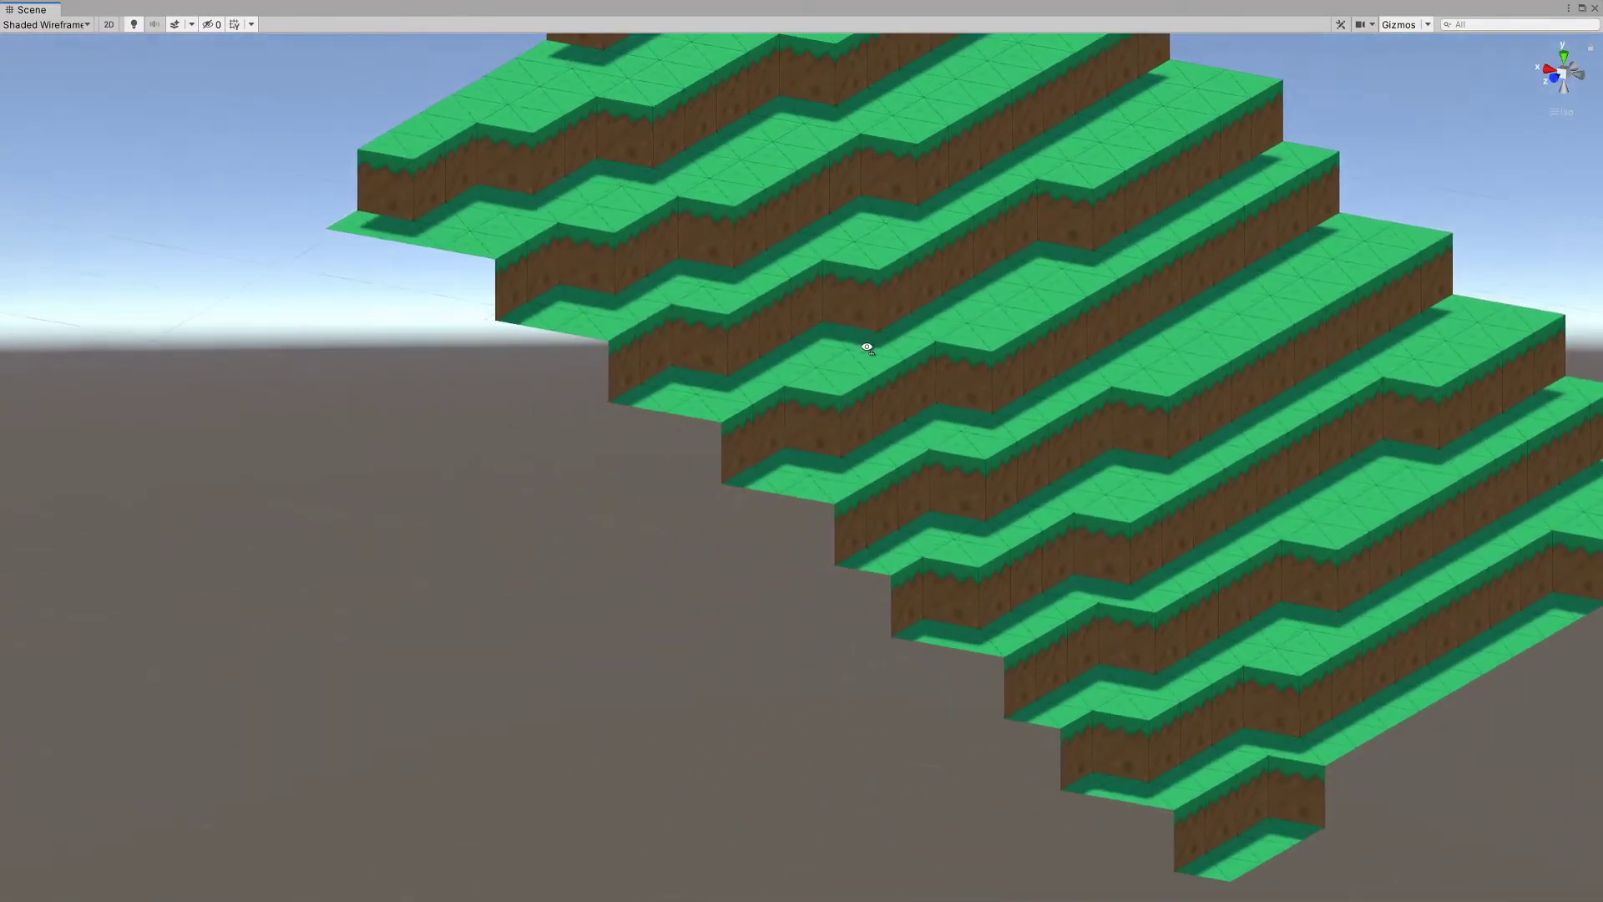
{"action": "left_click_drag", "start_coordinate": [762, 317], "coordinate": [571, 419], "text": "alt"}
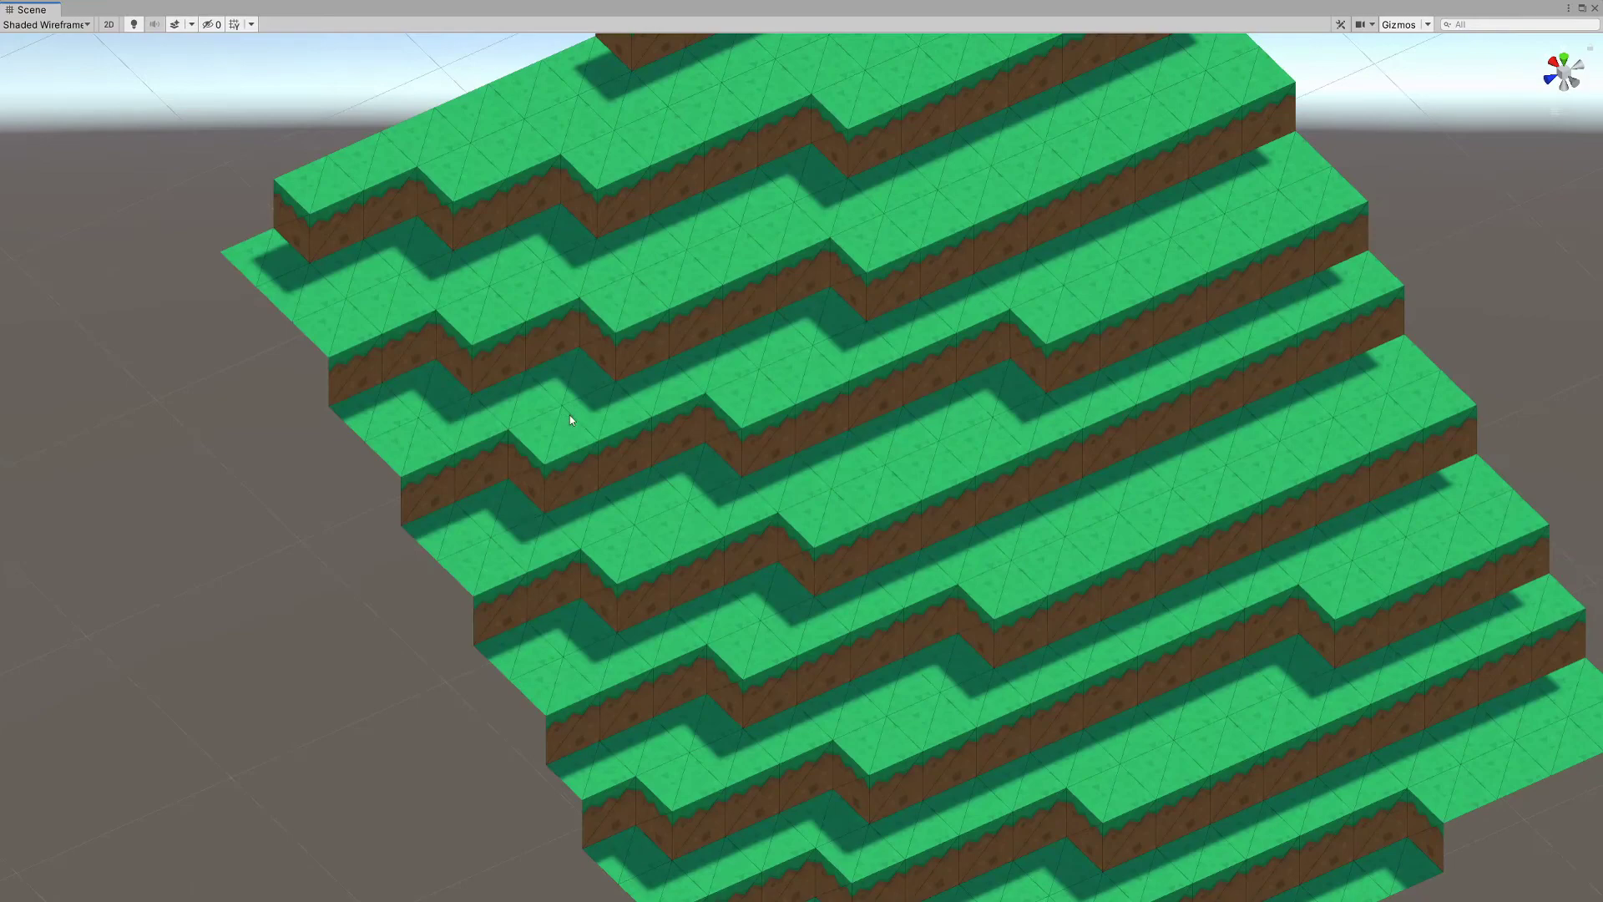
{"action": "left_click", "coordinate": [507, 489]}
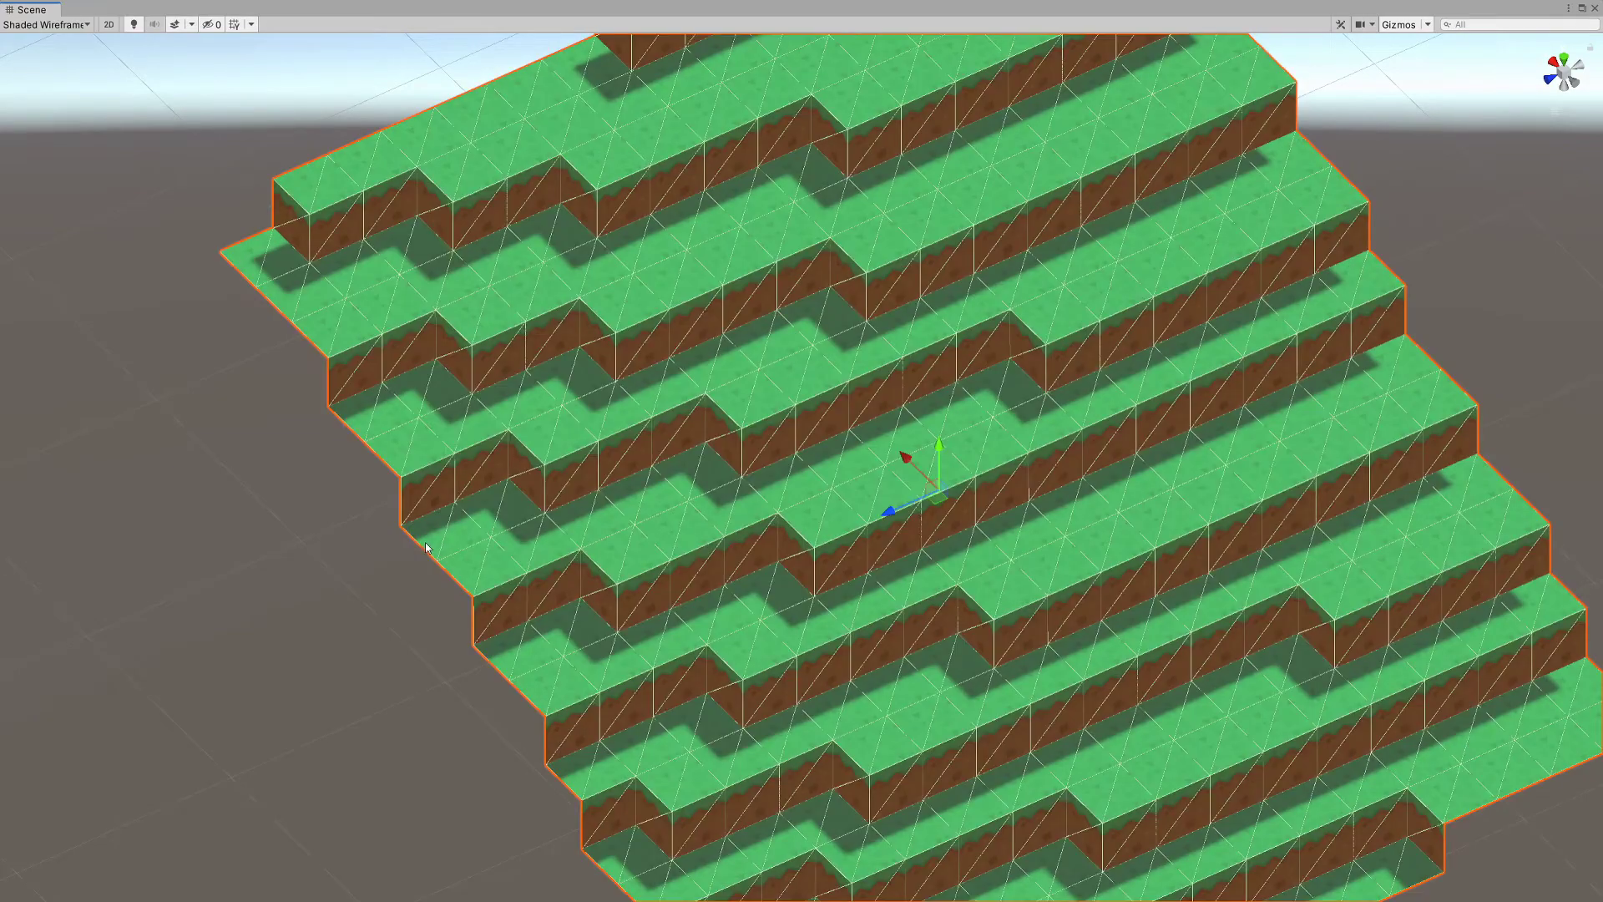
{"action": "left_click_drag", "start_coordinate": [465, 580], "coordinate": [724, 420], "text": "alt"}
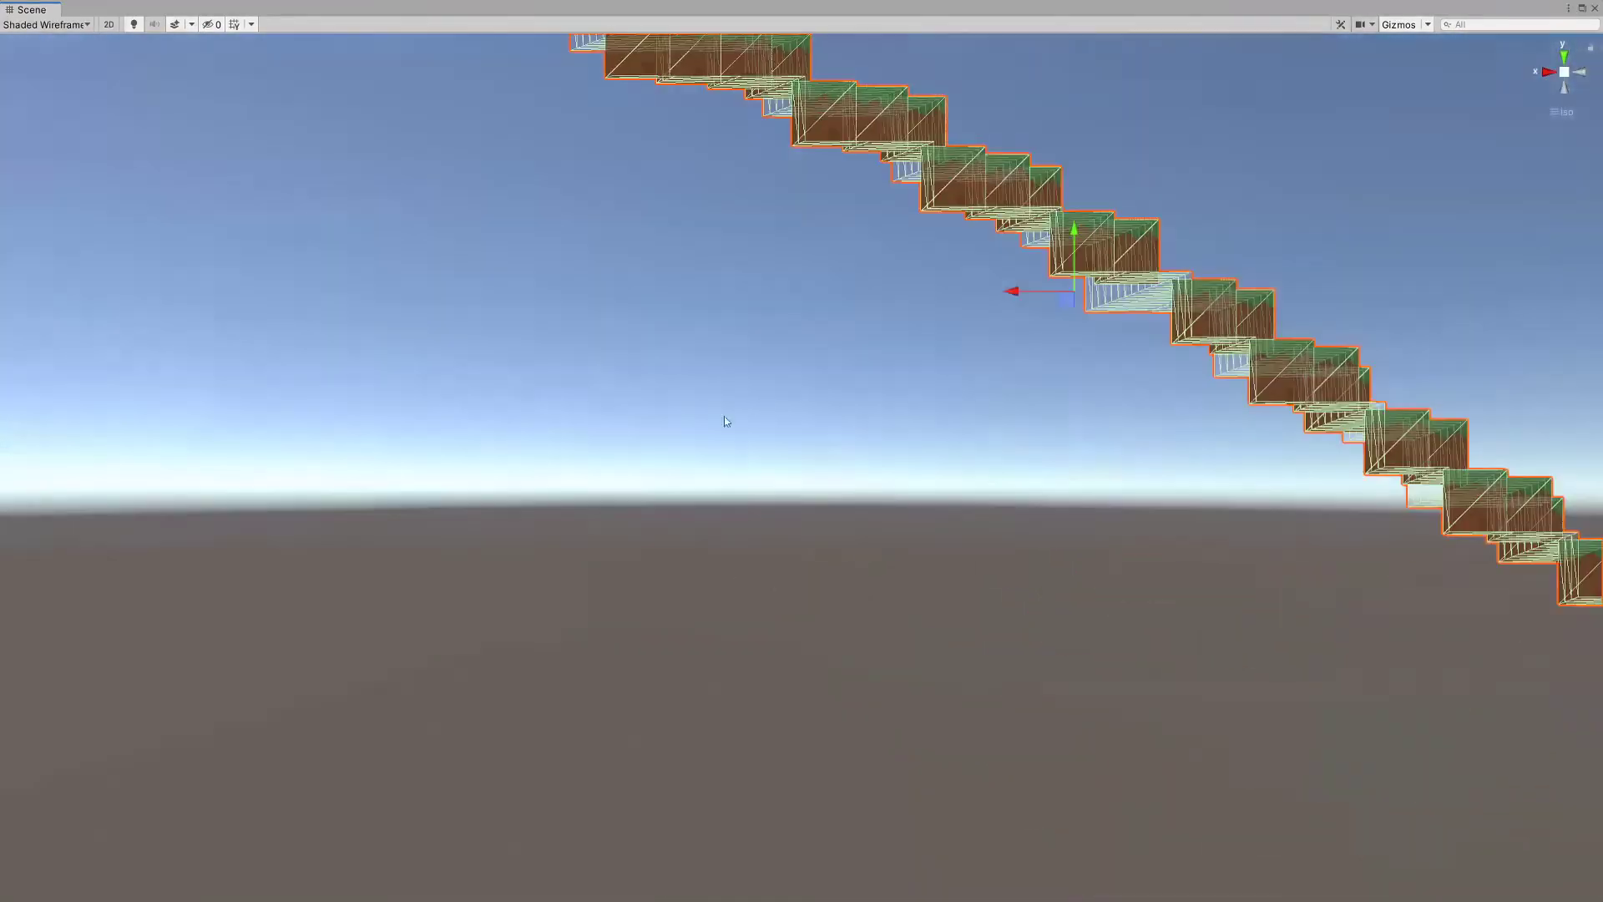
{"action": "left_click", "coordinate": [866, 357]}
Step: Orbit and zoom to a high angled overview of the wavy voxel terrain
{"action": "left_click_drag", "start_coordinate": [866, 357], "coordinate": [859, 491], "text": "alt"}
{"action": "middle_click_drag", "start_coordinate": [859, 491], "coordinate": [800, 568]}
{"action": "scroll", "coordinate": [800, 567], "scroll_direction": "down", "scroll_amount": 2}
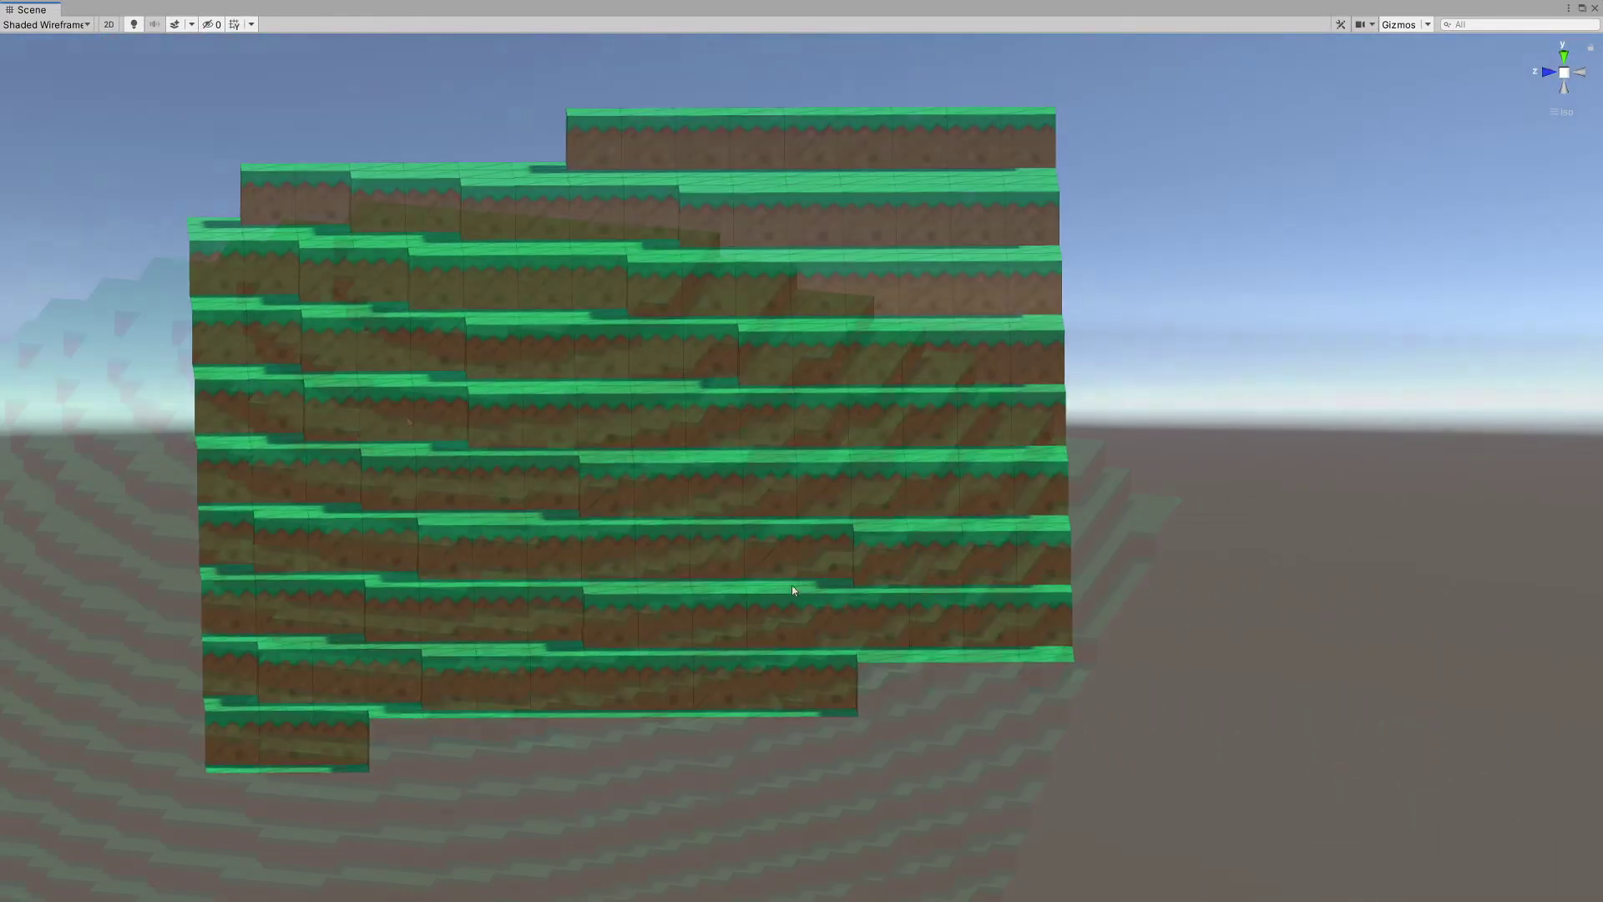
{"action": "left_click_drag", "start_coordinate": [791, 585], "coordinate": [443, 441], "text": "alt"}
{"action": "scroll", "coordinate": [525, 433], "scroll_direction": "down", "scroll_amount": 10}
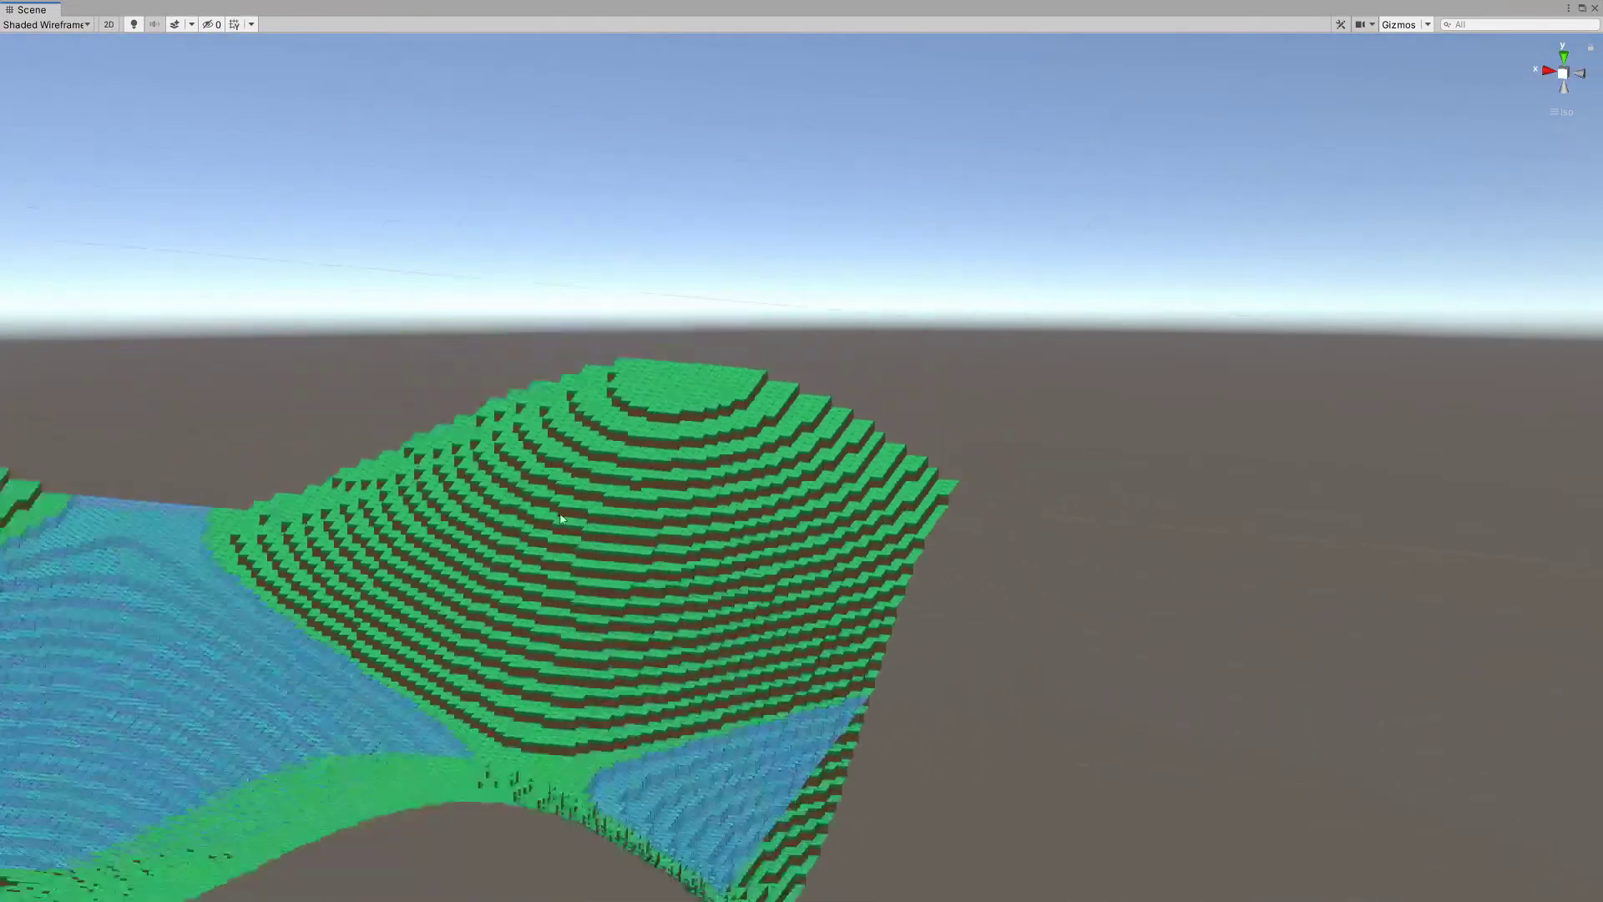
{"action": "scroll", "coordinate": [606, 608], "scroll_direction": "up", "scroll_amount": 3}
{"action": "mouse_move", "coordinate": [606, 607]}
{"action": "left_mouse_down", "text": "alt"}
{"action": "mouse_move", "coordinate": [609, 582]}
{"action": "mouse_move", "coordinate": [727, 519]}
{"action": "left_mouse_up", "text": "alt"}
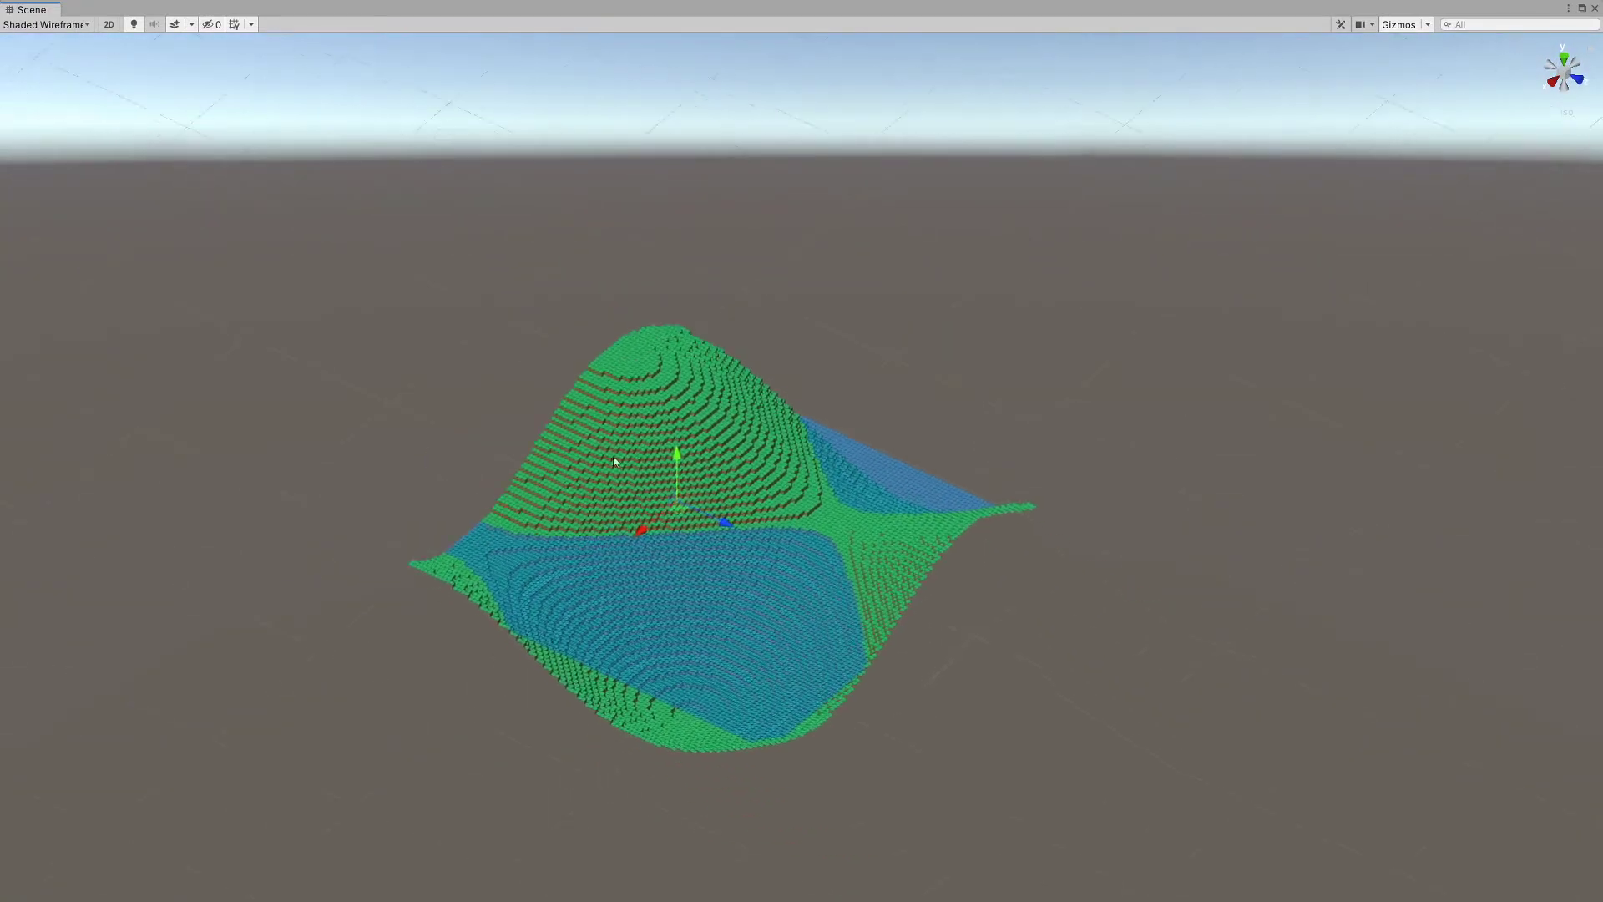
{"action": "scroll", "coordinate": [751, 572], "scroll_direction": "up", "scroll_amount": 6}
Step: Select chunks in turn from the lower slope up to the hilltop and down to the water's edge
{"action": "left_click", "coordinate": [816, 559]}
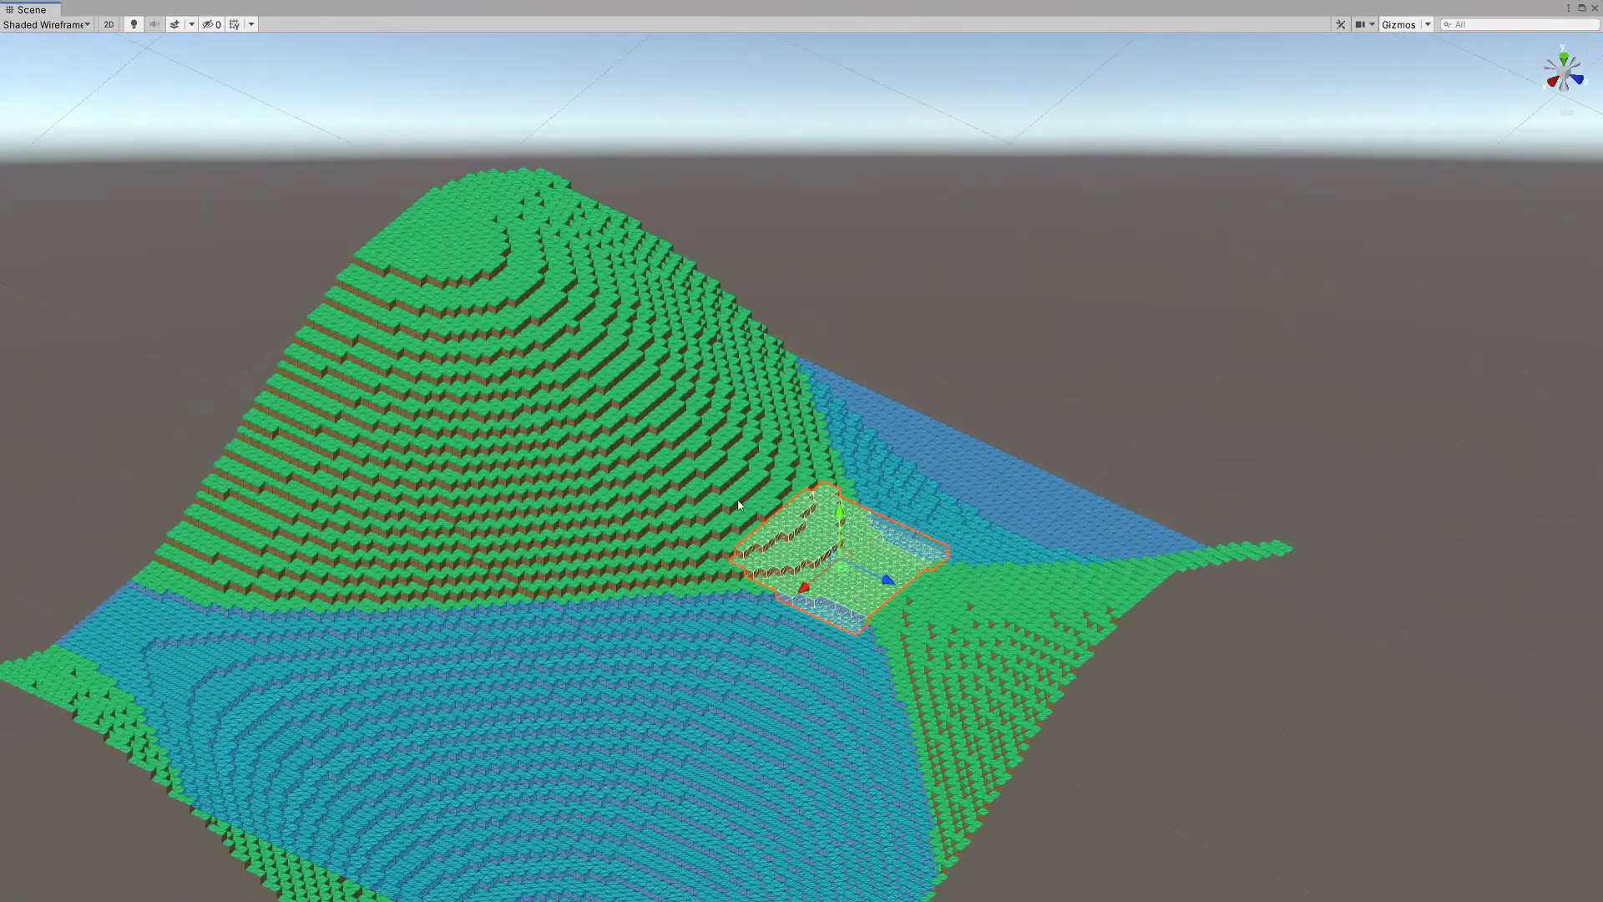
{"action": "left_click", "coordinate": [714, 466]}
{"action": "left_click", "coordinate": [626, 383]}
{"action": "left_click", "coordinate": [500, 282]}
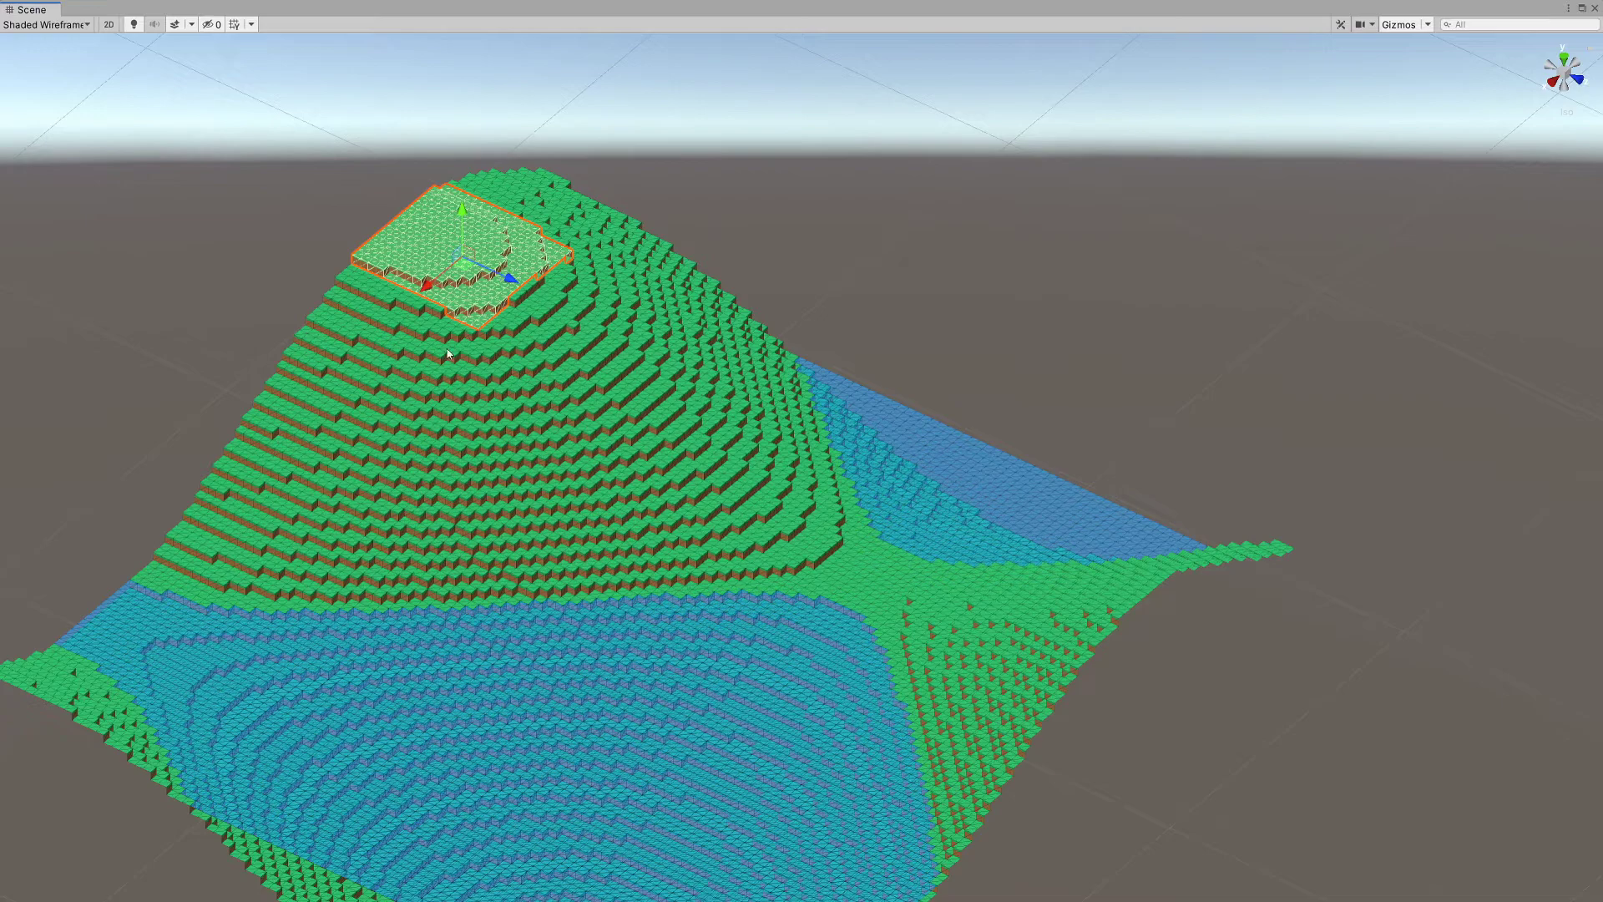
{"action": "left_click", "coordinate": [398, 369]}
{"action": "middle_click_drag", "start_coordinate": [515, 399], "coordinate": [462, 273]}
{"action": "left_click", "coordinate": [426, 294]}
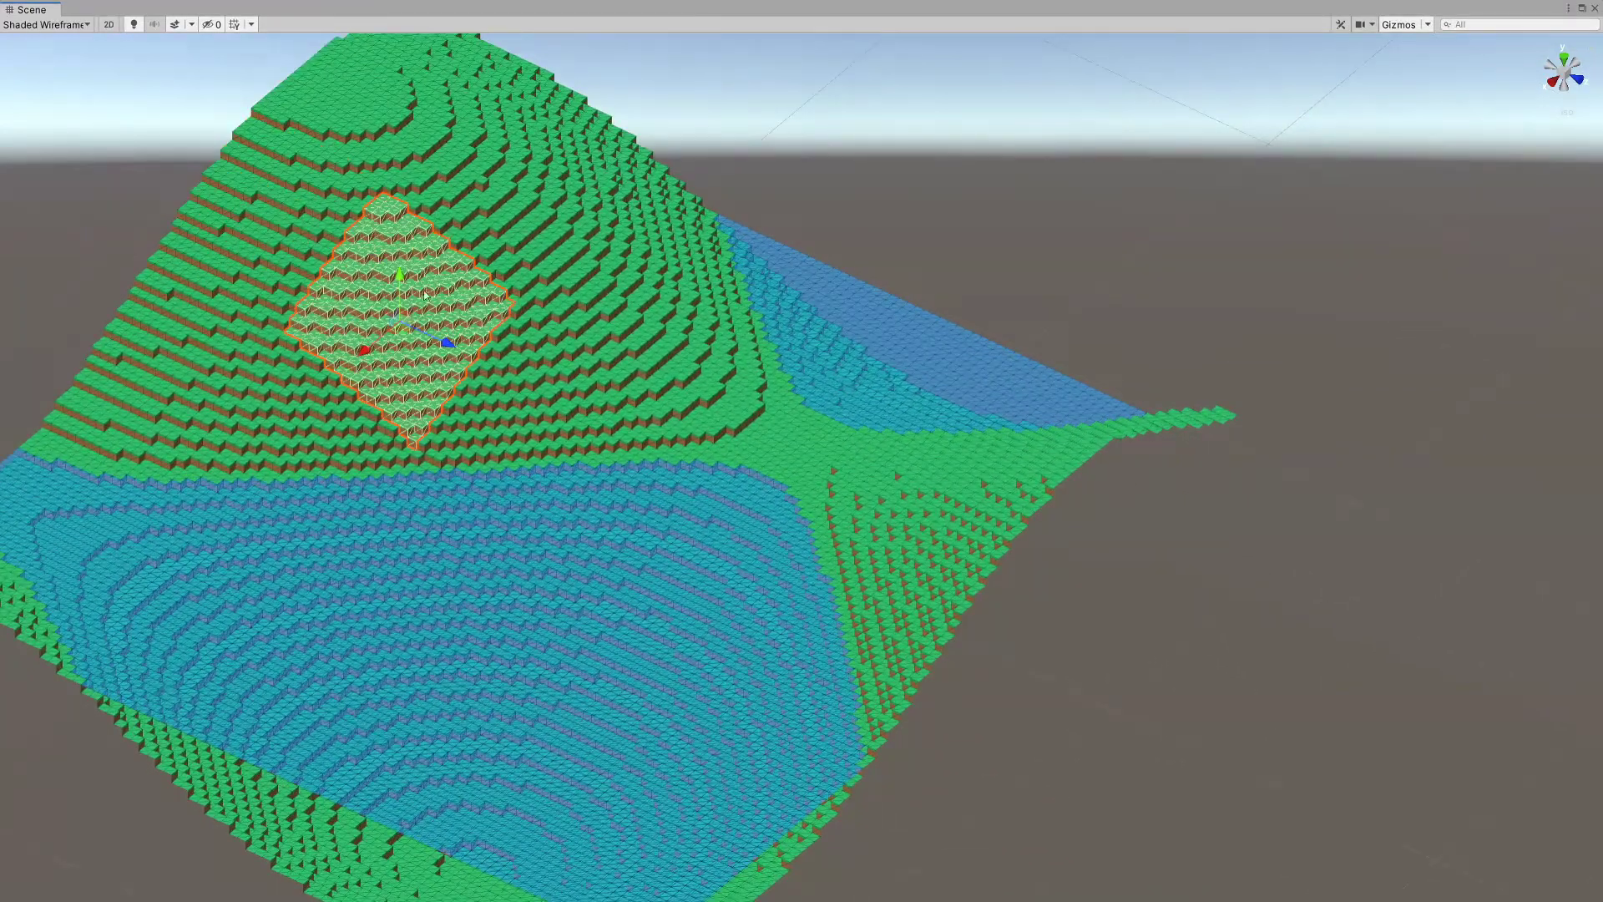
{"action": "left_click", "coordinate": [508, 399]}
Step: Frame the water's-edge chunk with F, orbit and zoom out, then deselect it
{"action": "left_click_drag", "start_coordinate": [508, 399], "coordinate": [648, 493], "text": "alt"}
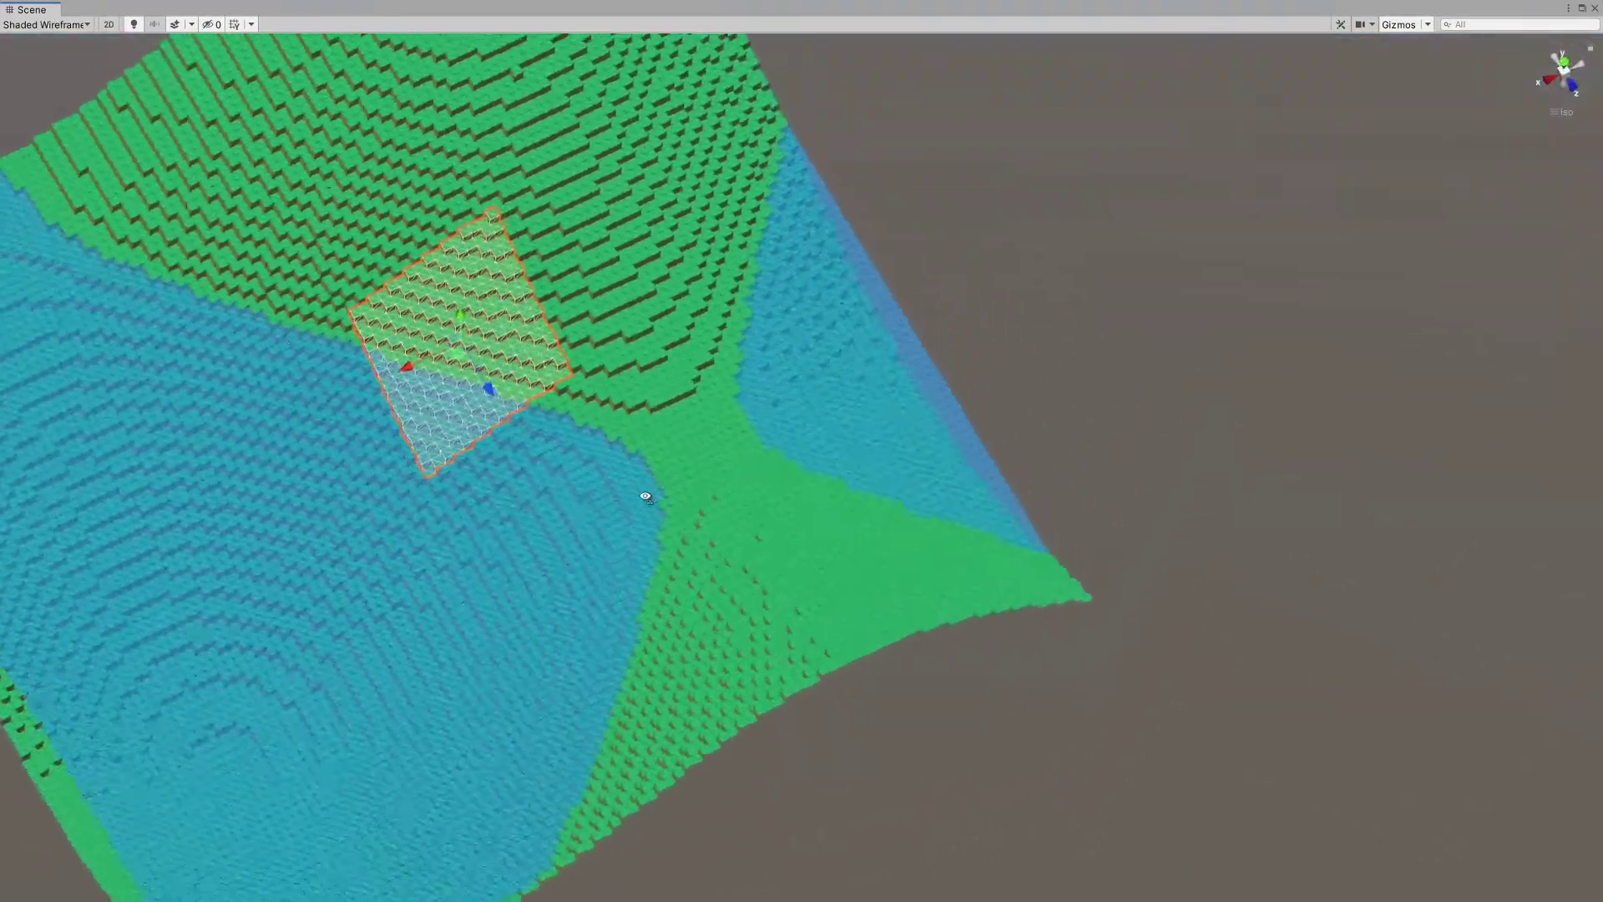
{"action": "key", "text": "f"}
{"action": "left_click_drag", "start_coordinate": [504, 504], "coordinate": [588, 464], "text": "alt"}
{"action": "scroll", "coordinate": [578, 427], "scroll_direction": "down", "scroll_amount": 8}
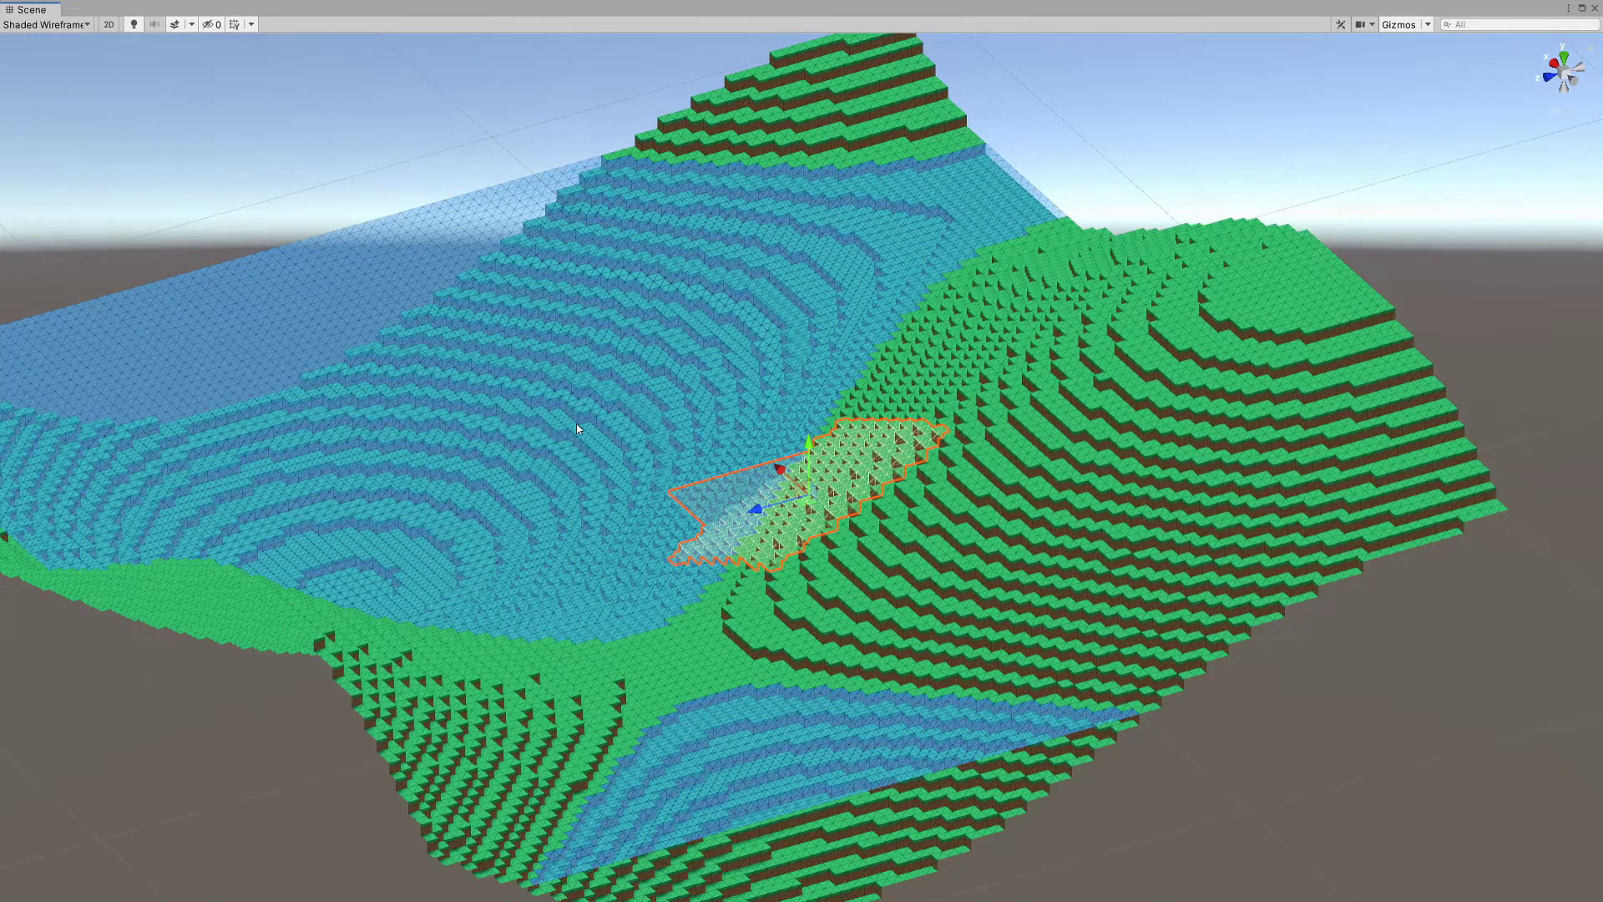
{"action": "scroll", "coordinate": [576, 428], "scroll_direction": "down", "scroll_amount": 2}
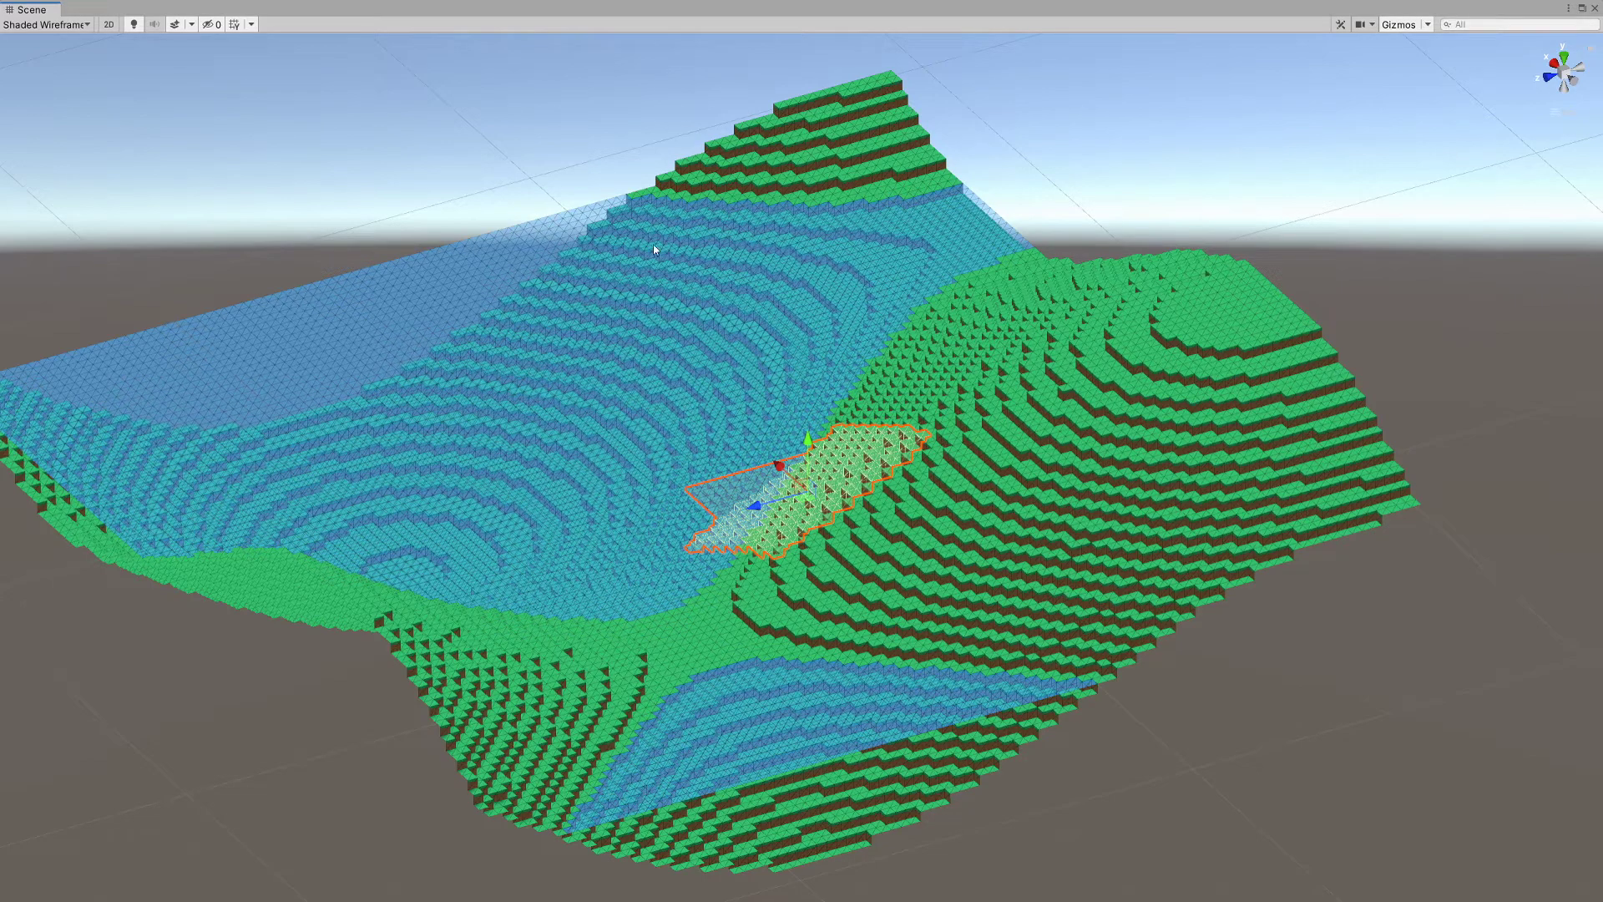
{"action": "left_click_drag", "start_coordinate": [654, 245], "coordinate": [800, 338], "text": "alt"}
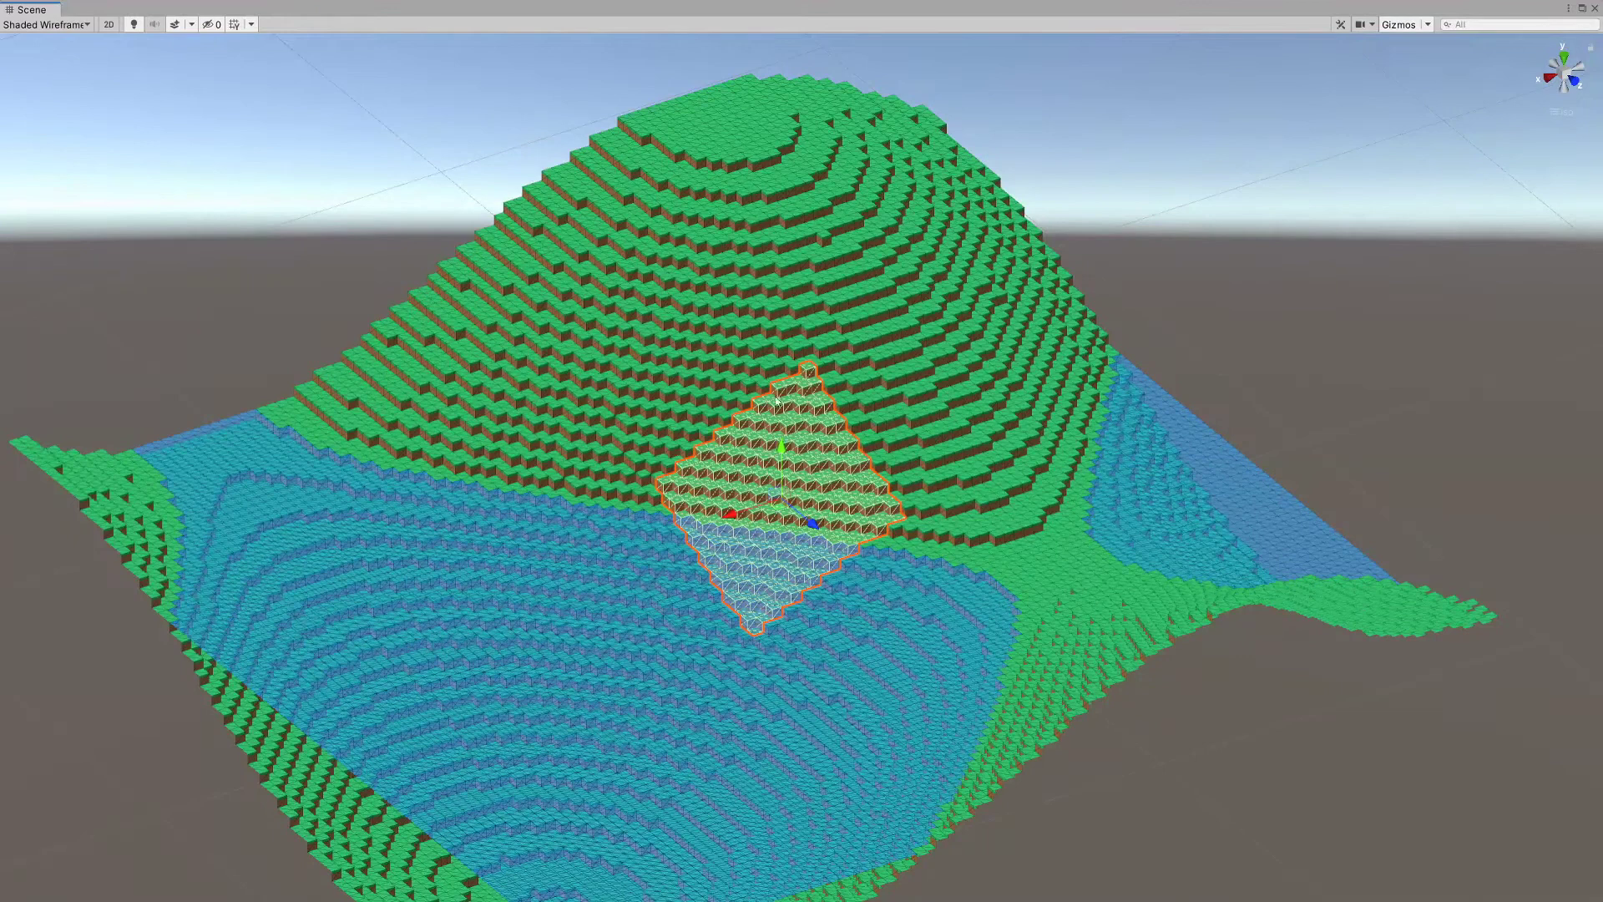
{"action": "left_click", "coordinate": [1158, 304]}
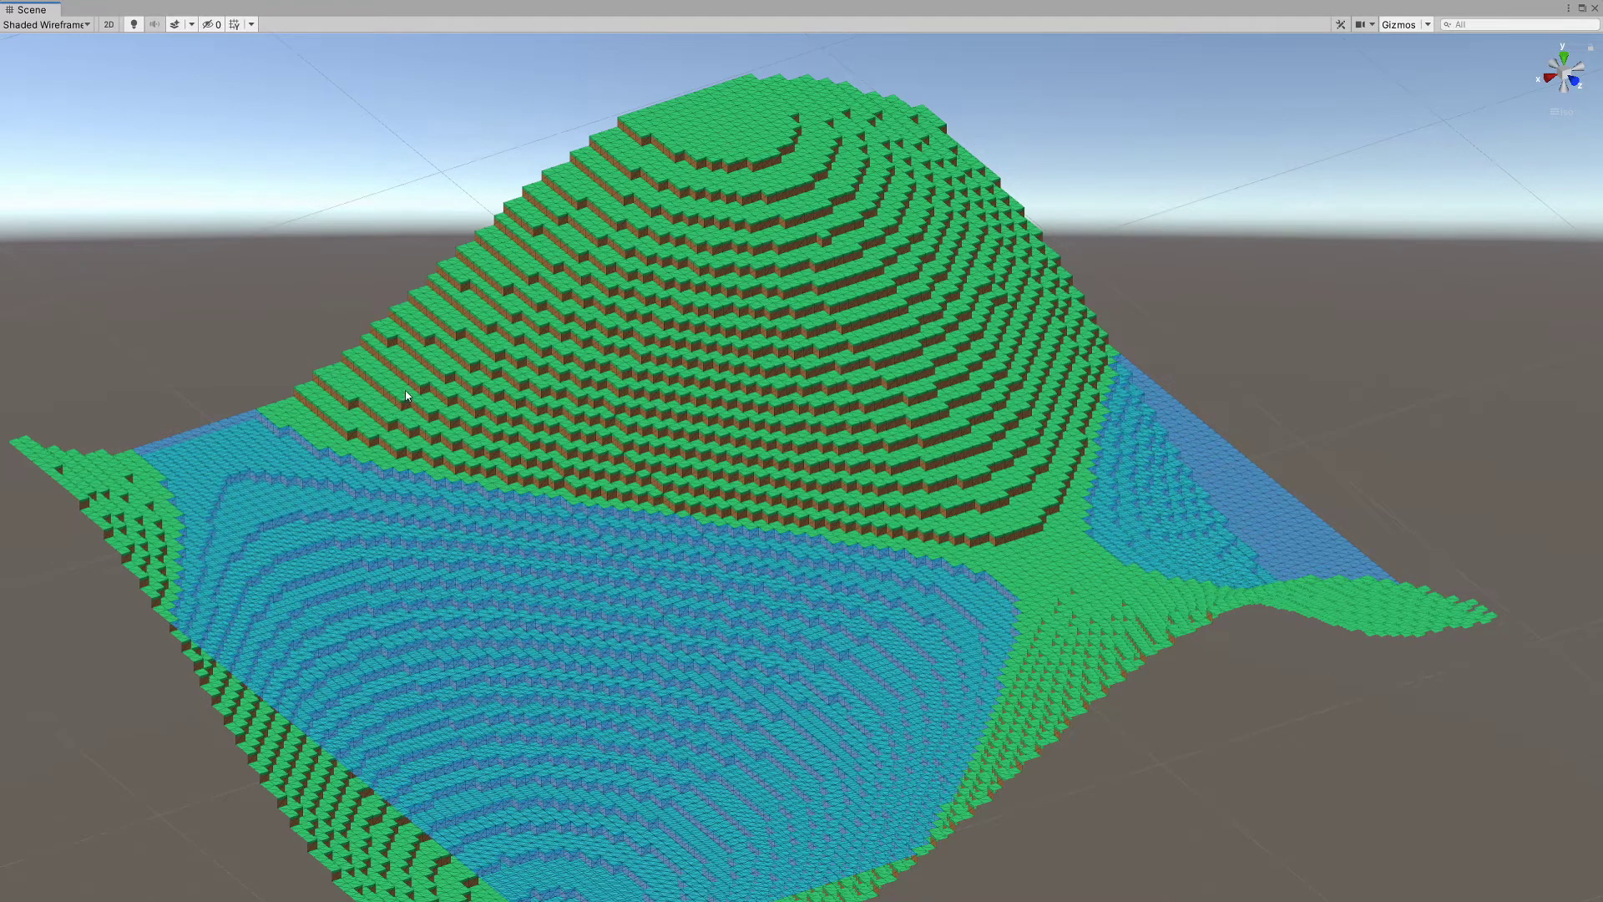
Step: Select the summit, mid-hill, right-slope and shoreline chunks, ending on the diamond-shaped chunk, then zoom out
{"action": "scroll", "coordinate": [408, 387], "scroll_direction": "down", "scroll_amount": 5}
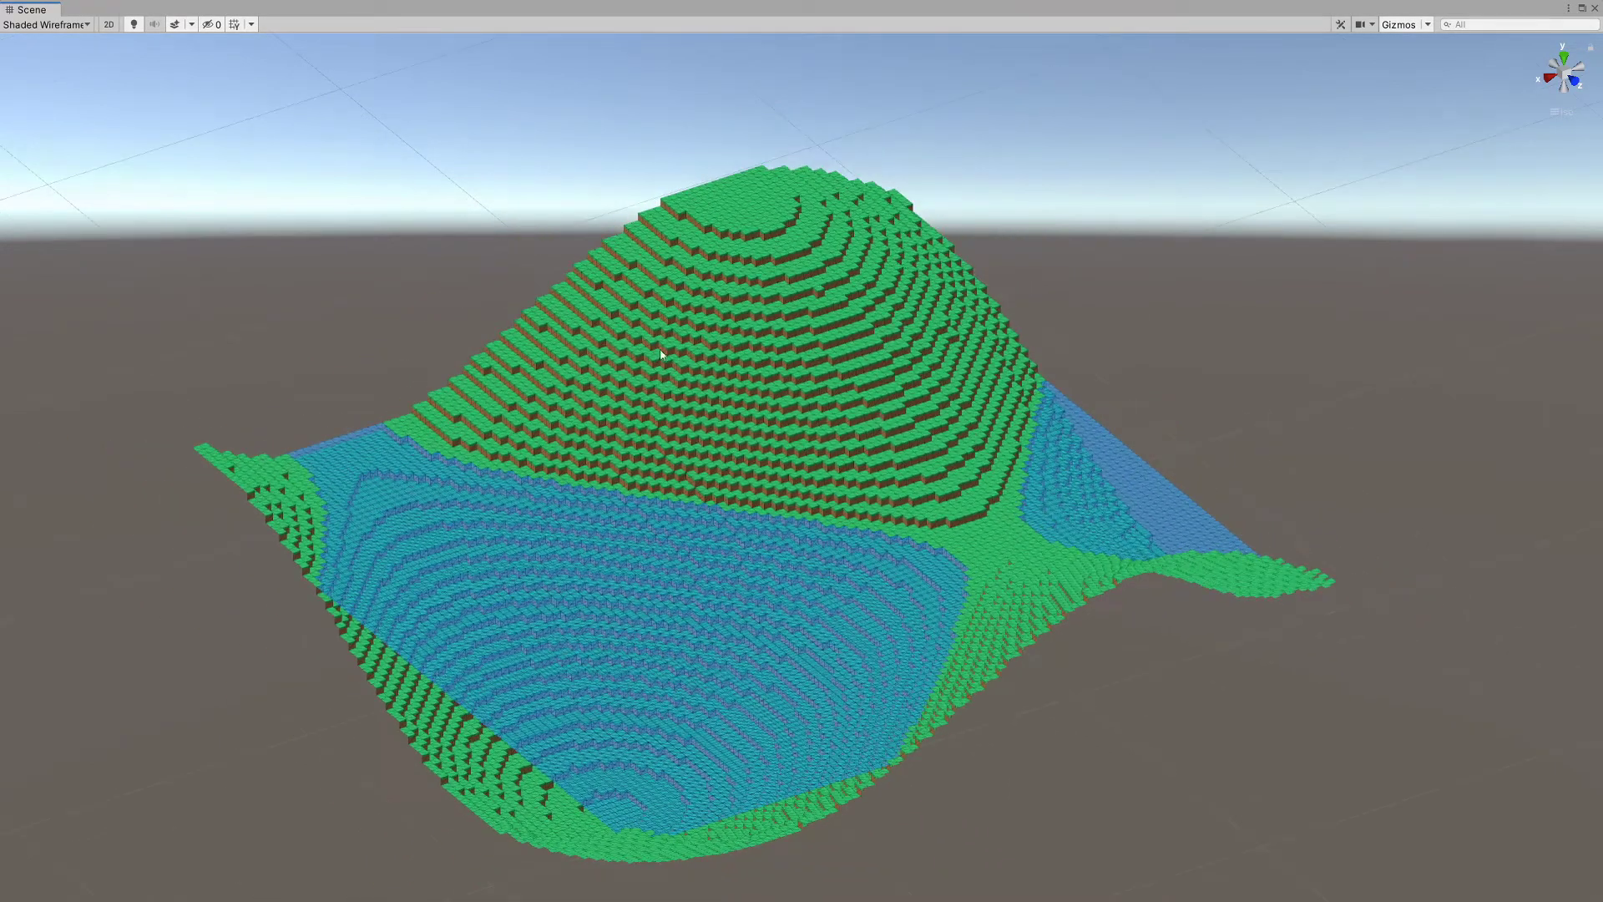
{"action": "scroll", "coordinate": [605, 353], "scroll_direction": "up", "scroll_amount": 3}
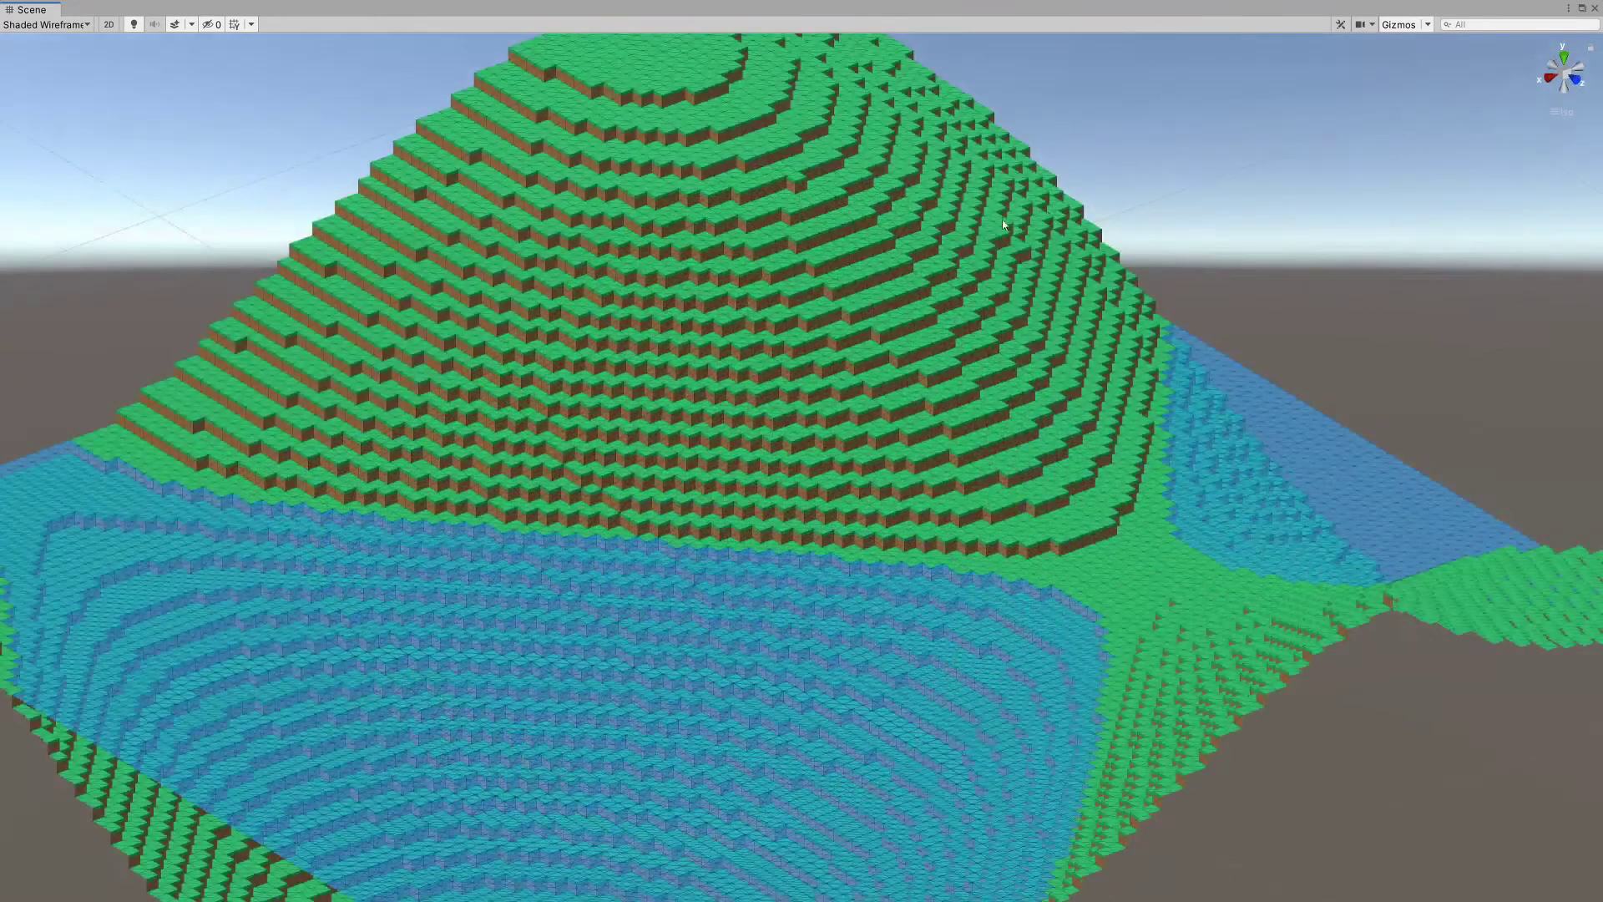
{"action": "middle_click_drag", "start_coordinate": [847, 181], "coordinate": [789, 288]}
{"action": "left_click", "coordinate": [630, 157]}
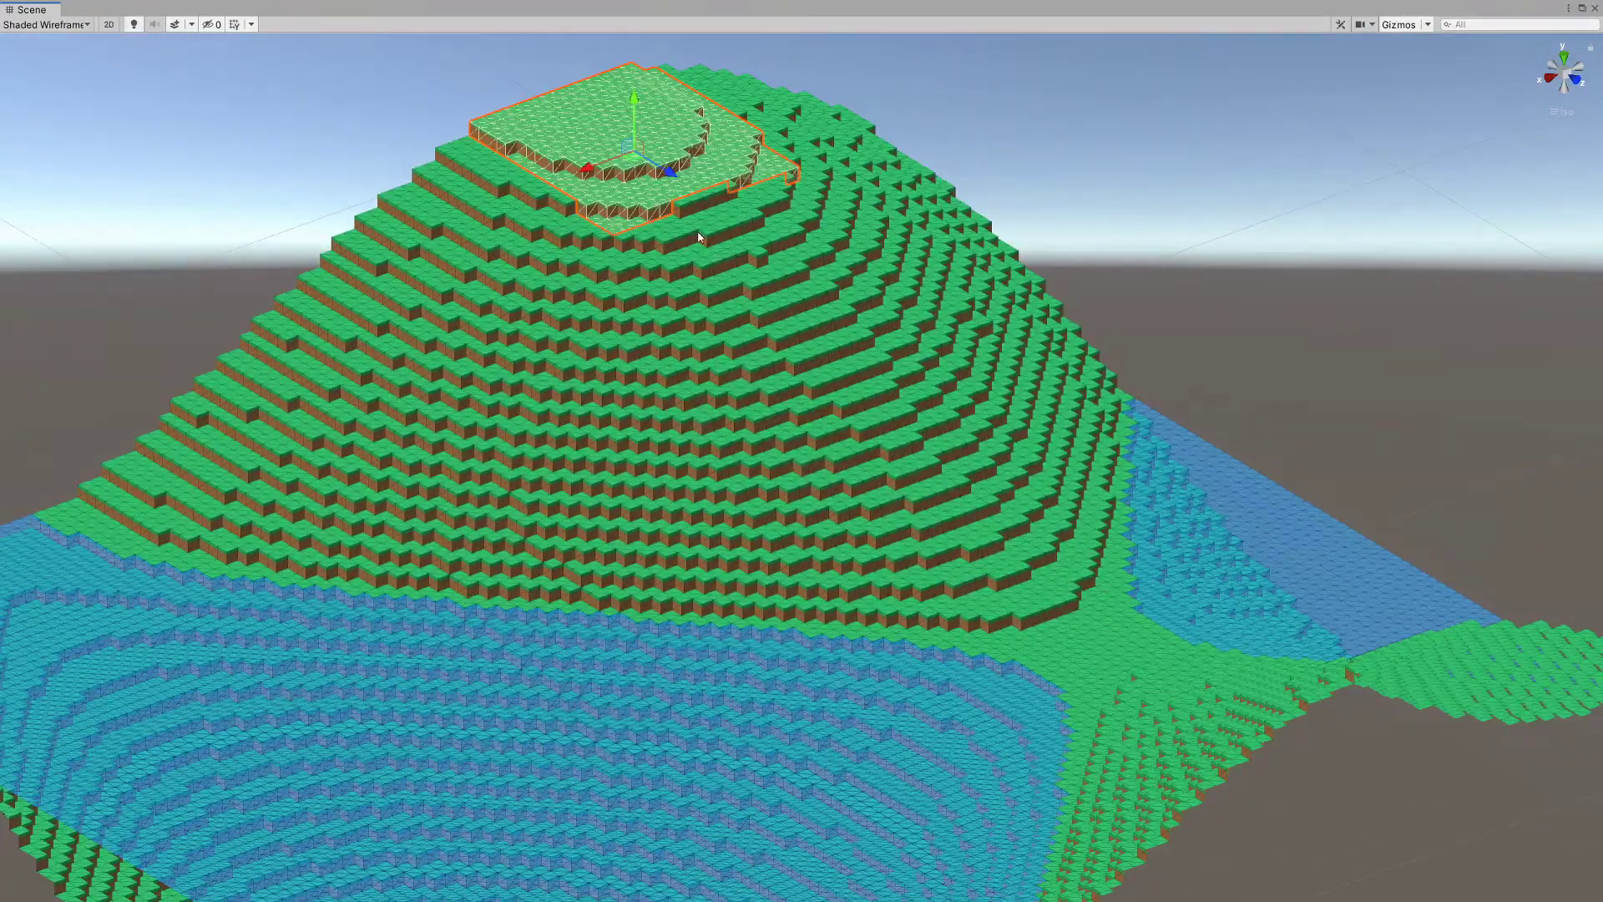
{"action": "left_click", "coordinate": [764, 258]}
{"action": "left_click", "coordinate": [890, 431]}
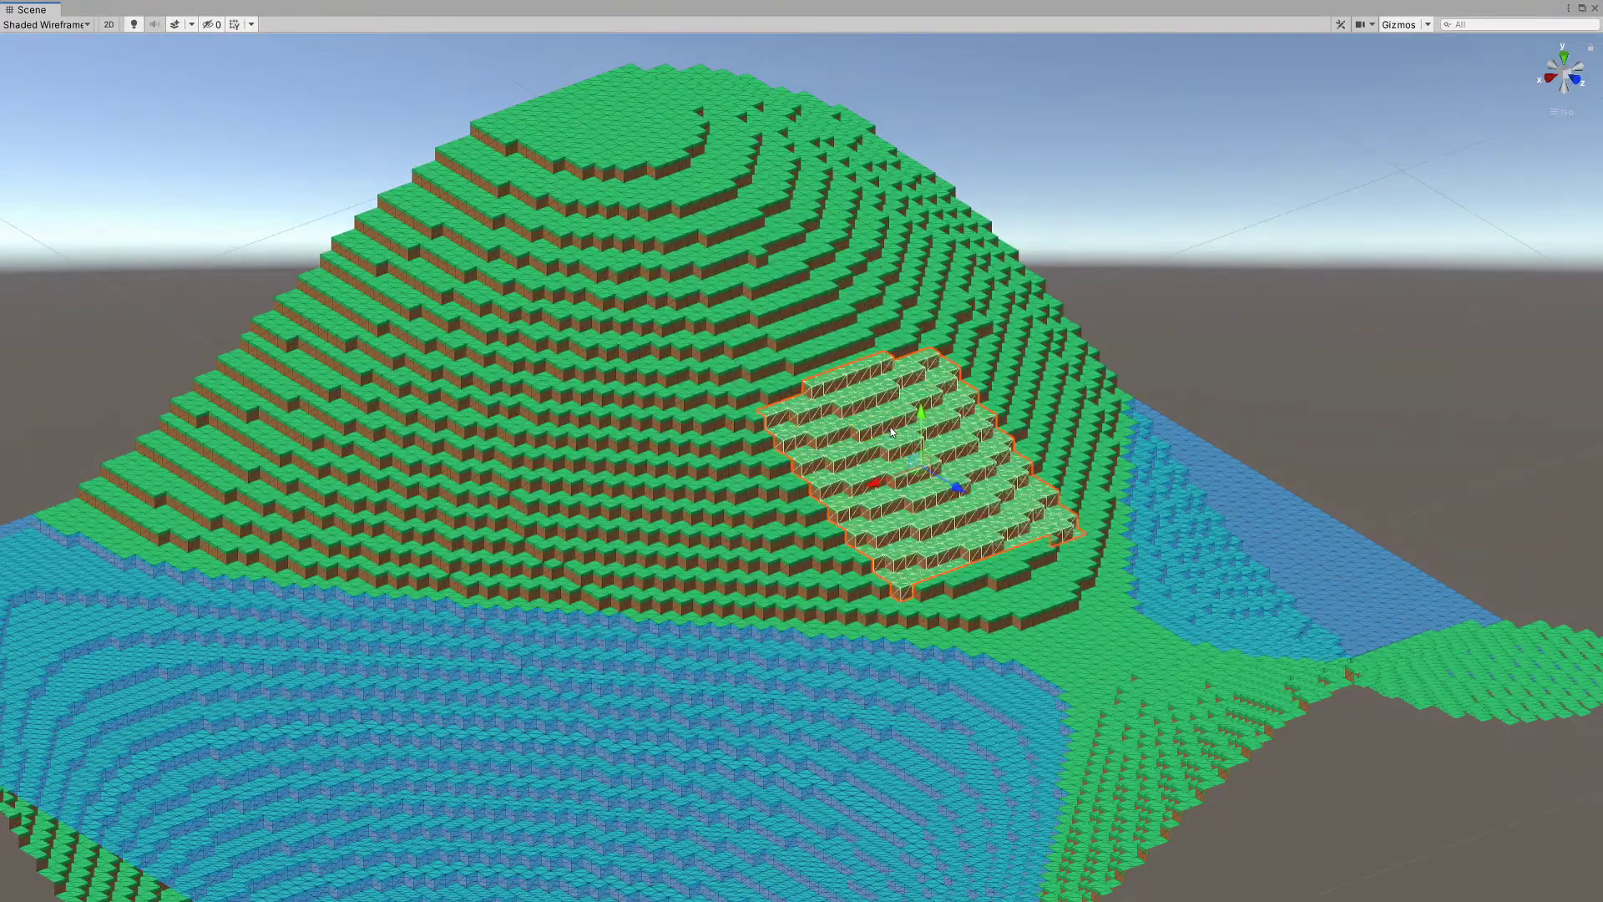
{"action": "left_click", "coordinate": [1055, 581]}
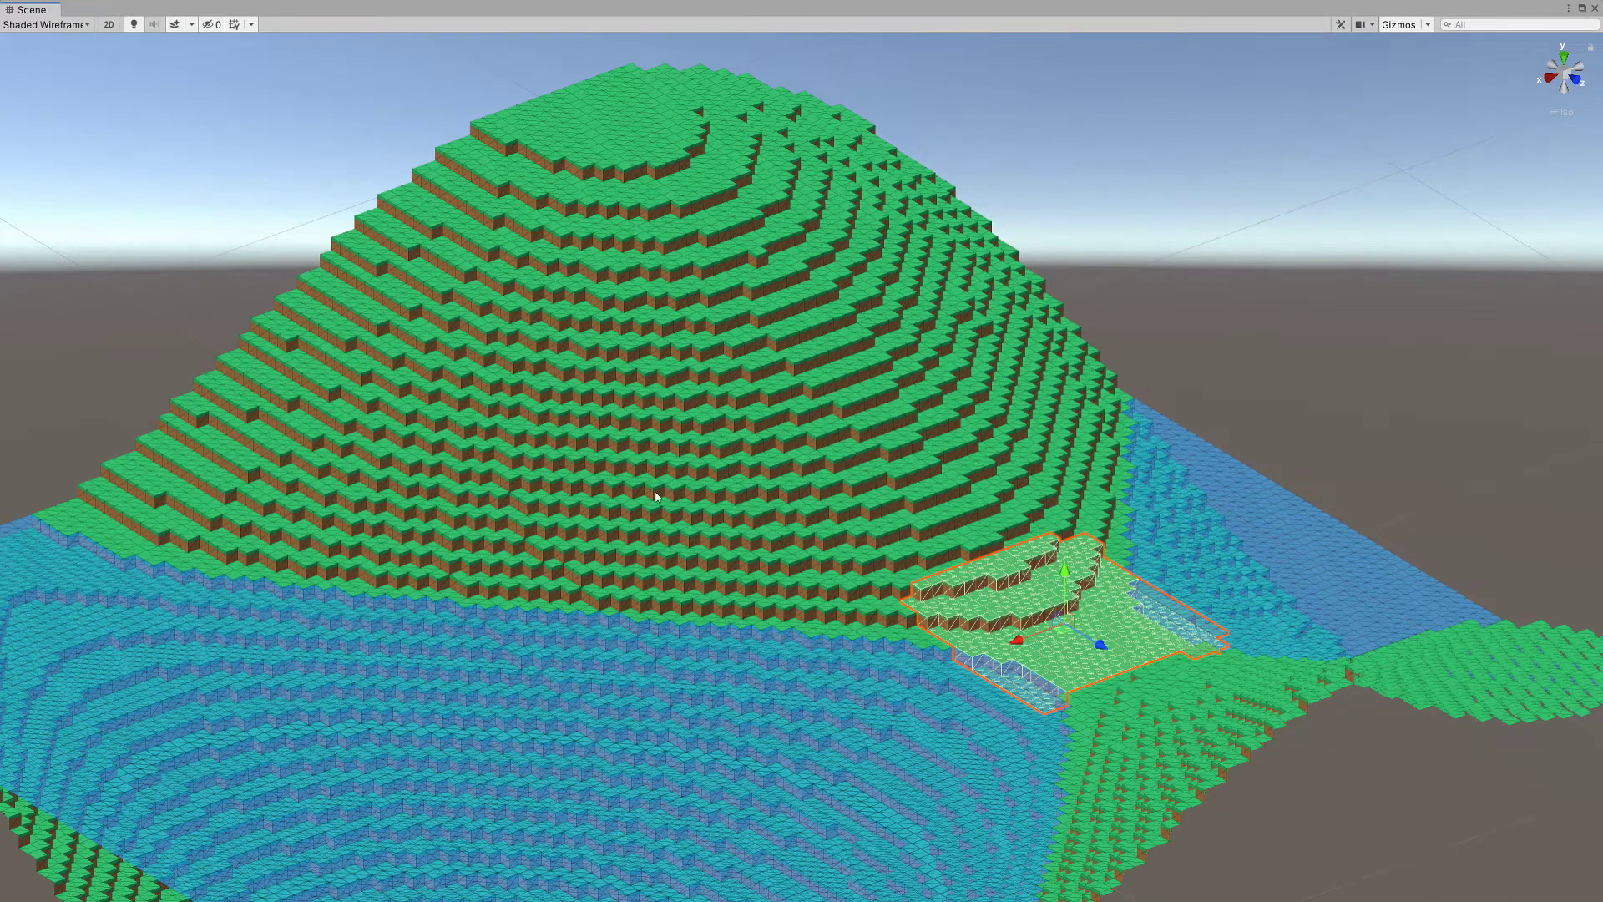
{"action": "left_click", "coordinate": [690, 572]}
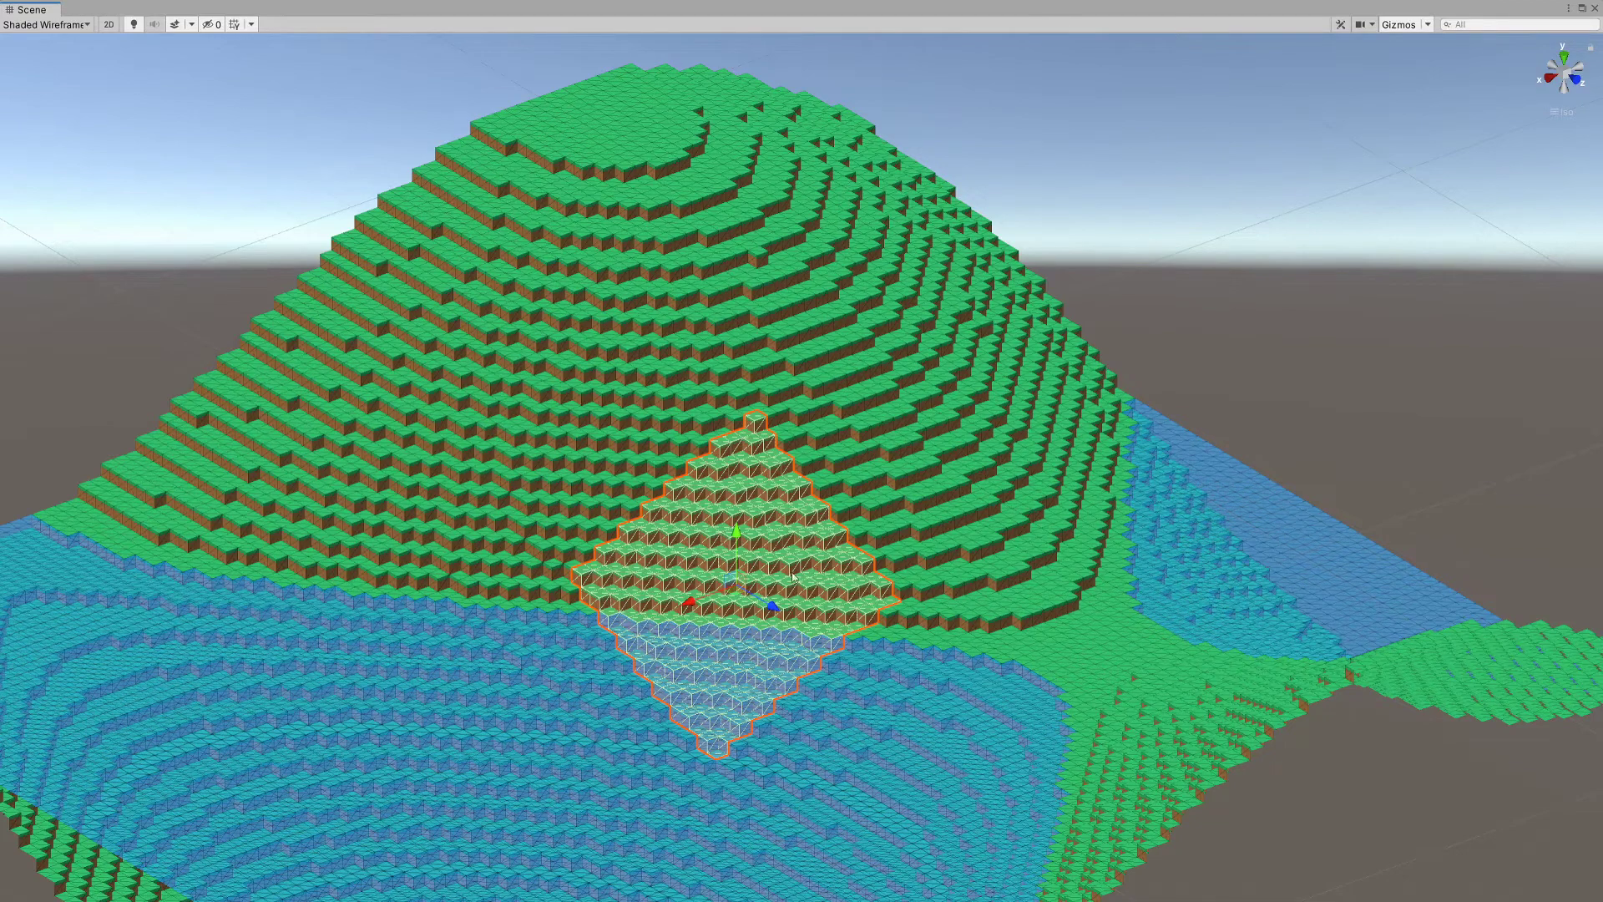
{"action": "scroll", "coordinate": [792, 577], "scroll_direction": "down", "scroll_amount": 4}
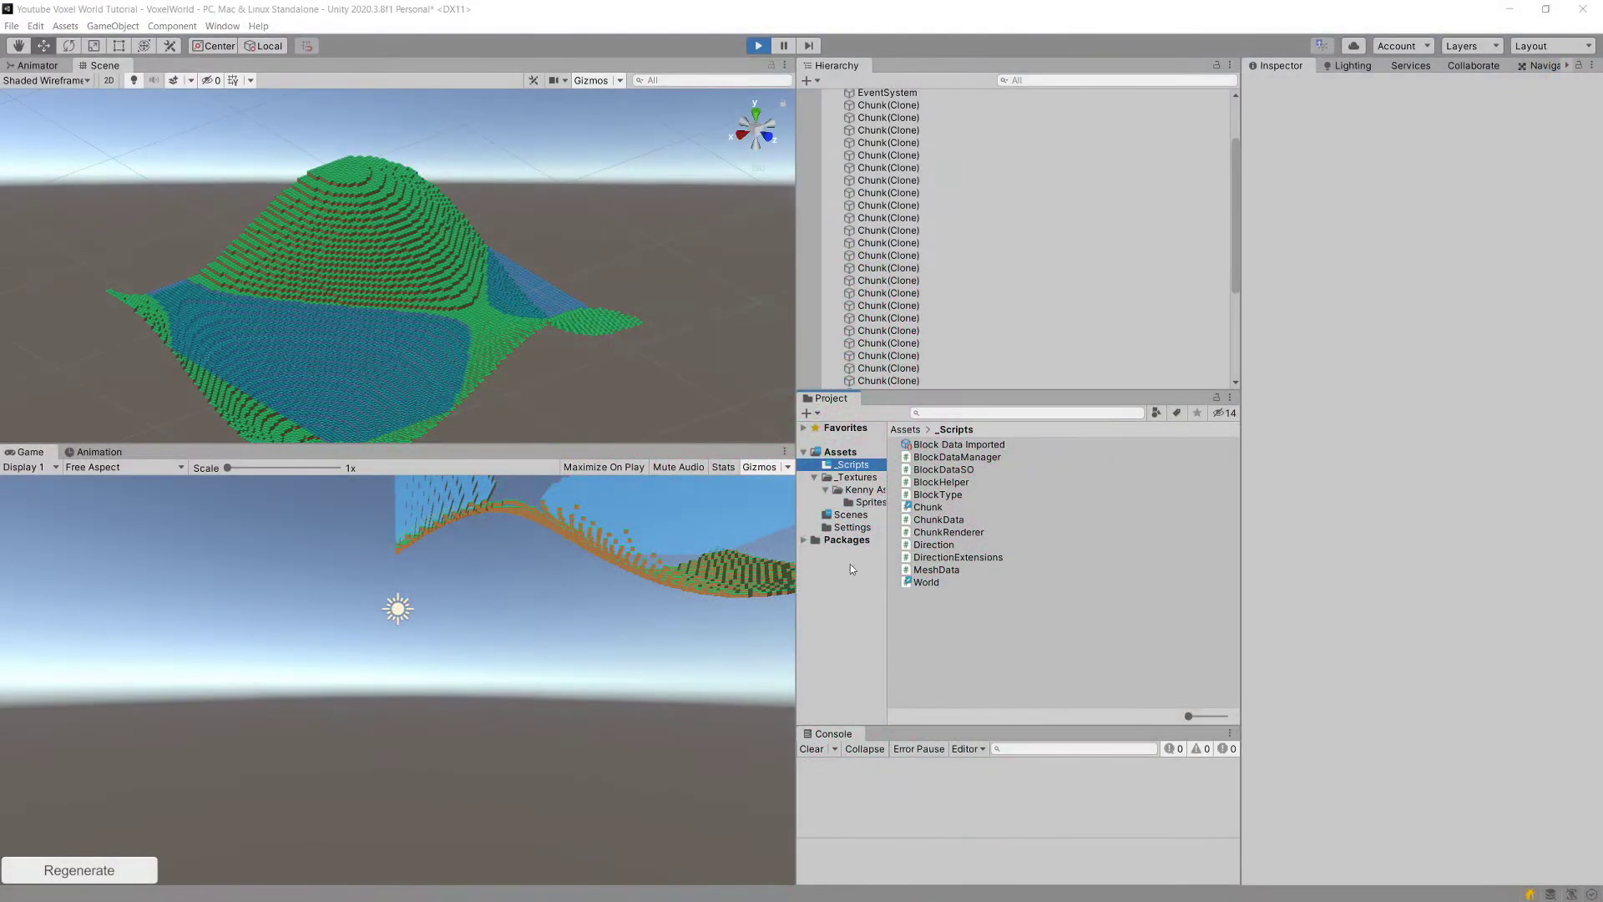
Step: Preview BlockDataManager, ChunkRenderer and DirectionExtensions scripts, then select a terrain chunk to inspect its components
{"action": "left_click", "coordinate": [945, 458]}
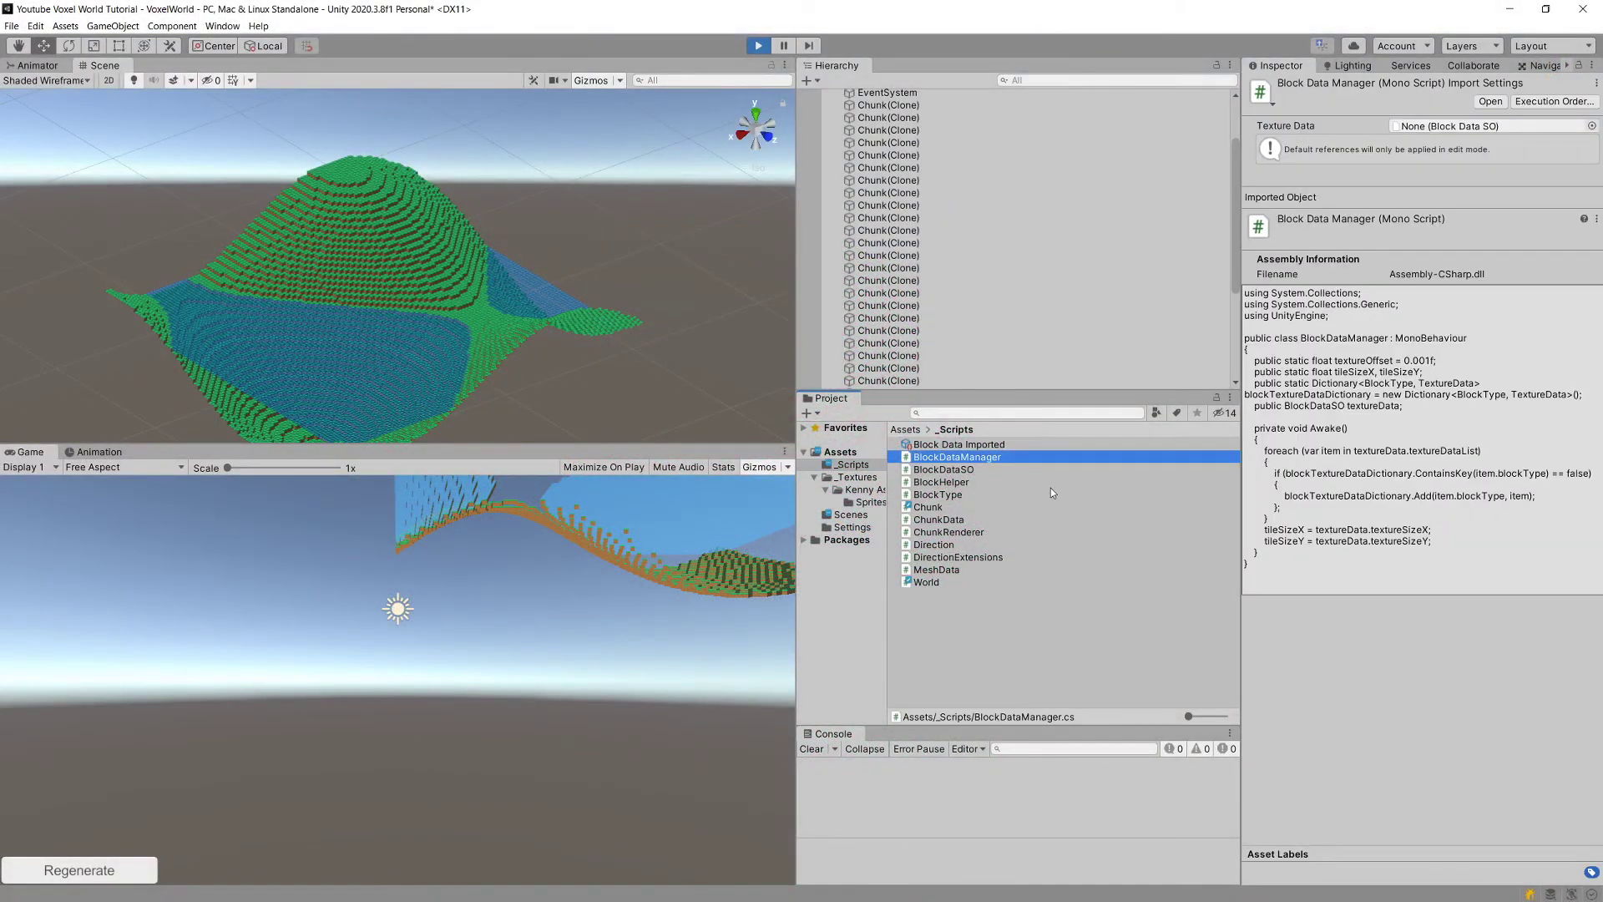
{"action": "key", "text": "Down"}
{"action": "key", "text": "Down"}
{"action": "key", "text": "Down"}
{"action": "key", "text": "Down"}
{"action": "key", "text": "Down"}
{"action": "key", "text": "Down"}
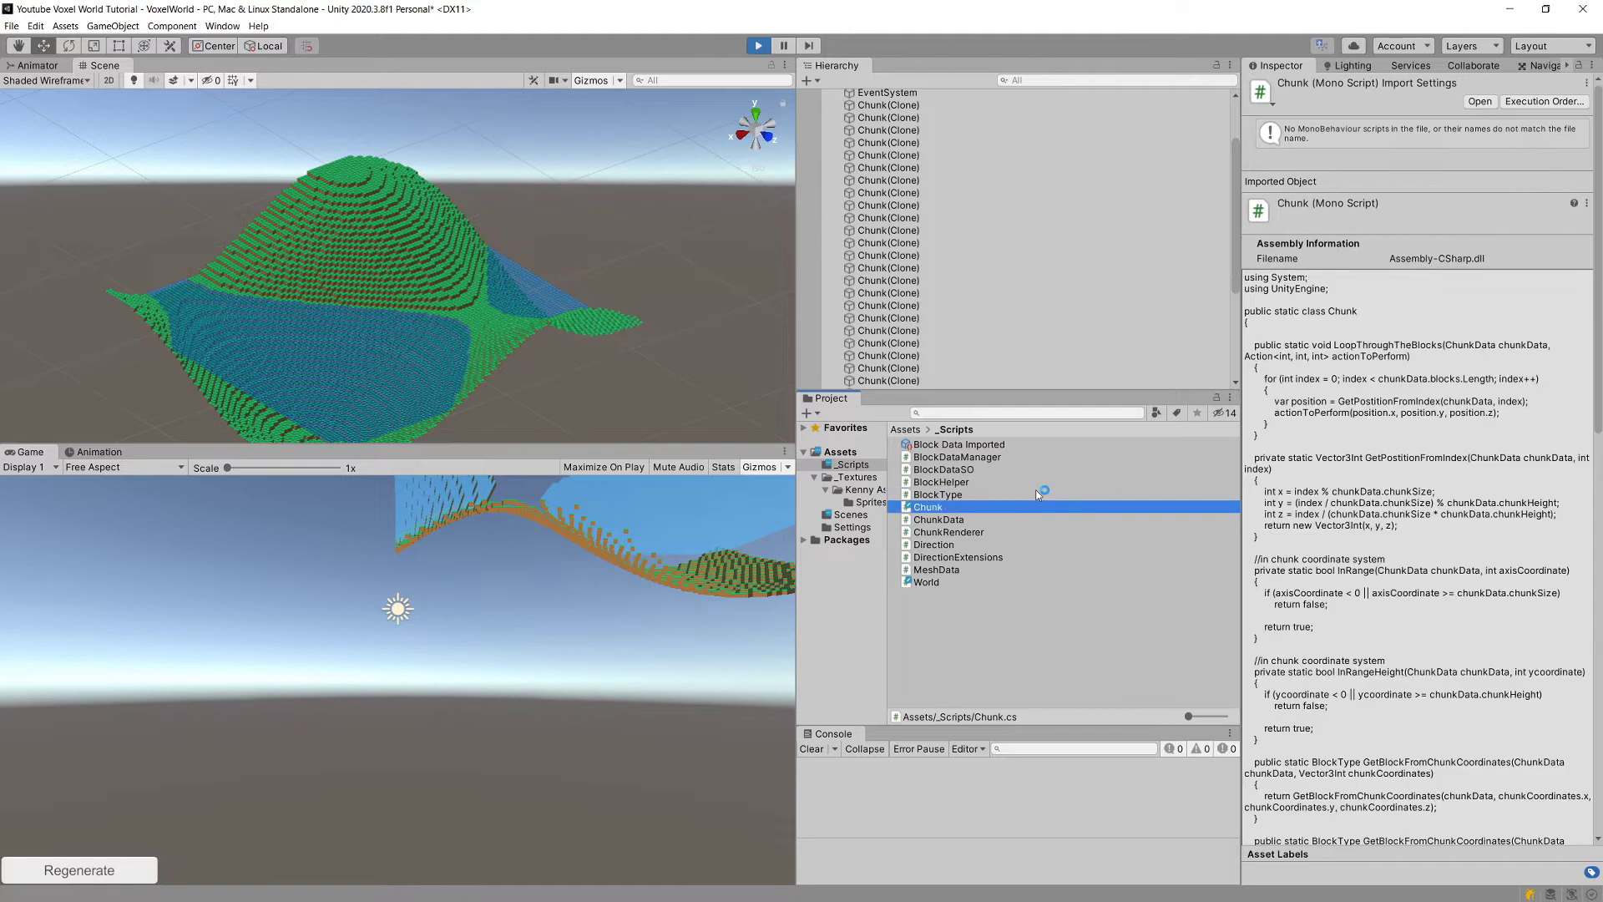
{"action": "key", "text": "Down"}
{"action": "key", "text": "Down"}
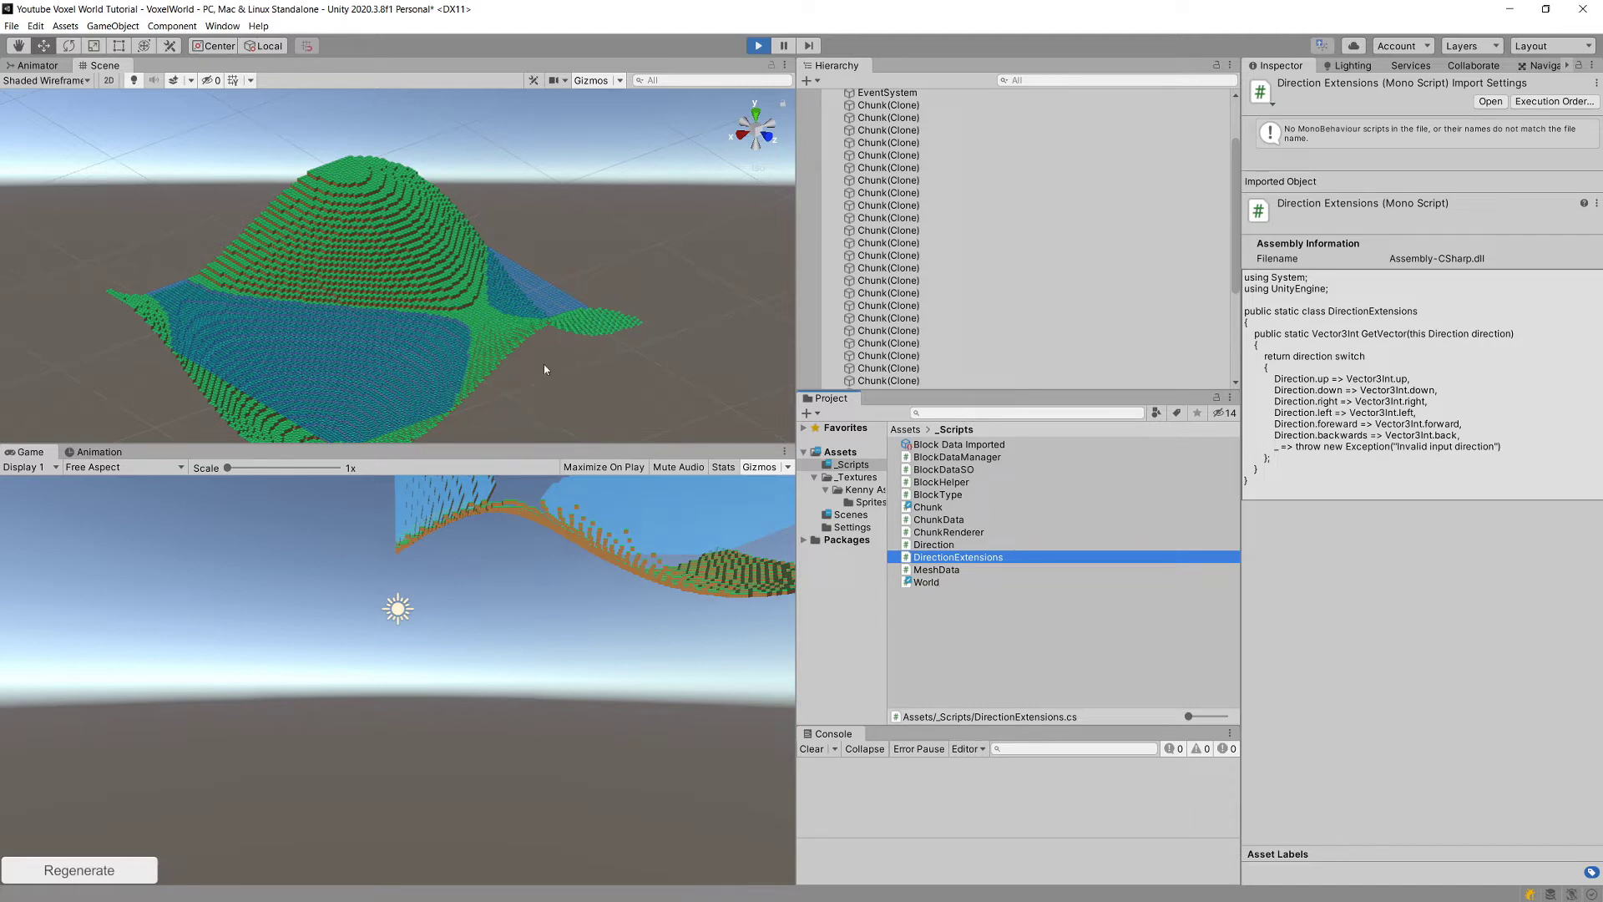
{"action": "left_click", "coordinate": [445, 288]}
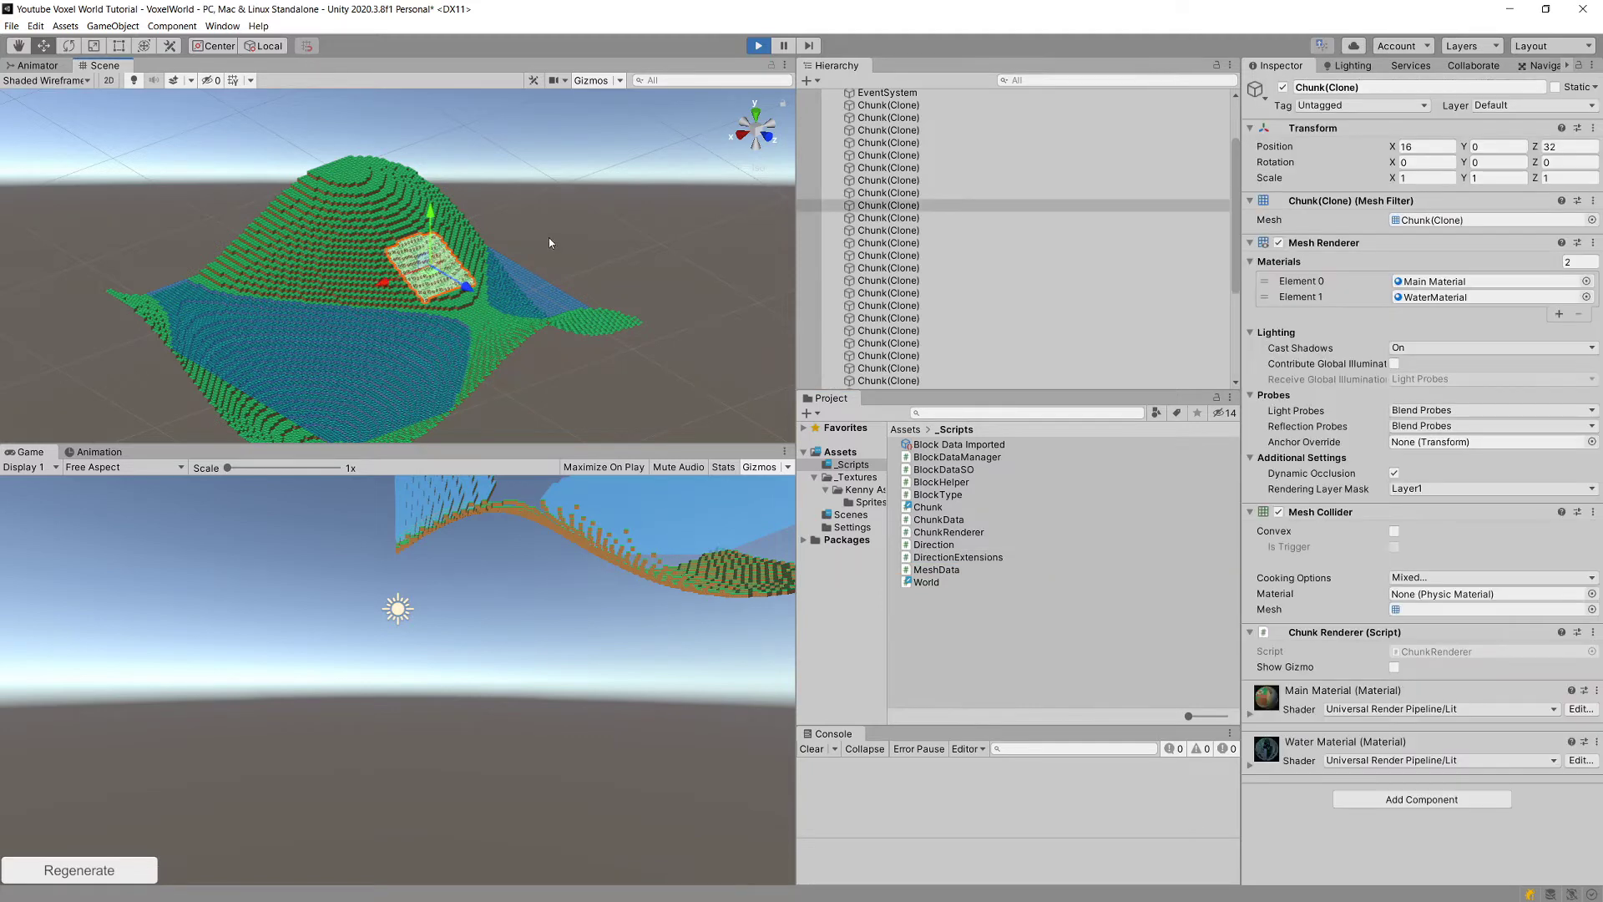
{"action": "mouse_move", "coordinate": [549, 237]}
{"action": "left_mouse_down", "text": "alt"}
{"action": "mouse_move", "coordinate": [317, 228]}
{"action": "mouse_move", "coordinate": [599, 247]}
{"action": "left_mouse_up", "text": "alt"}
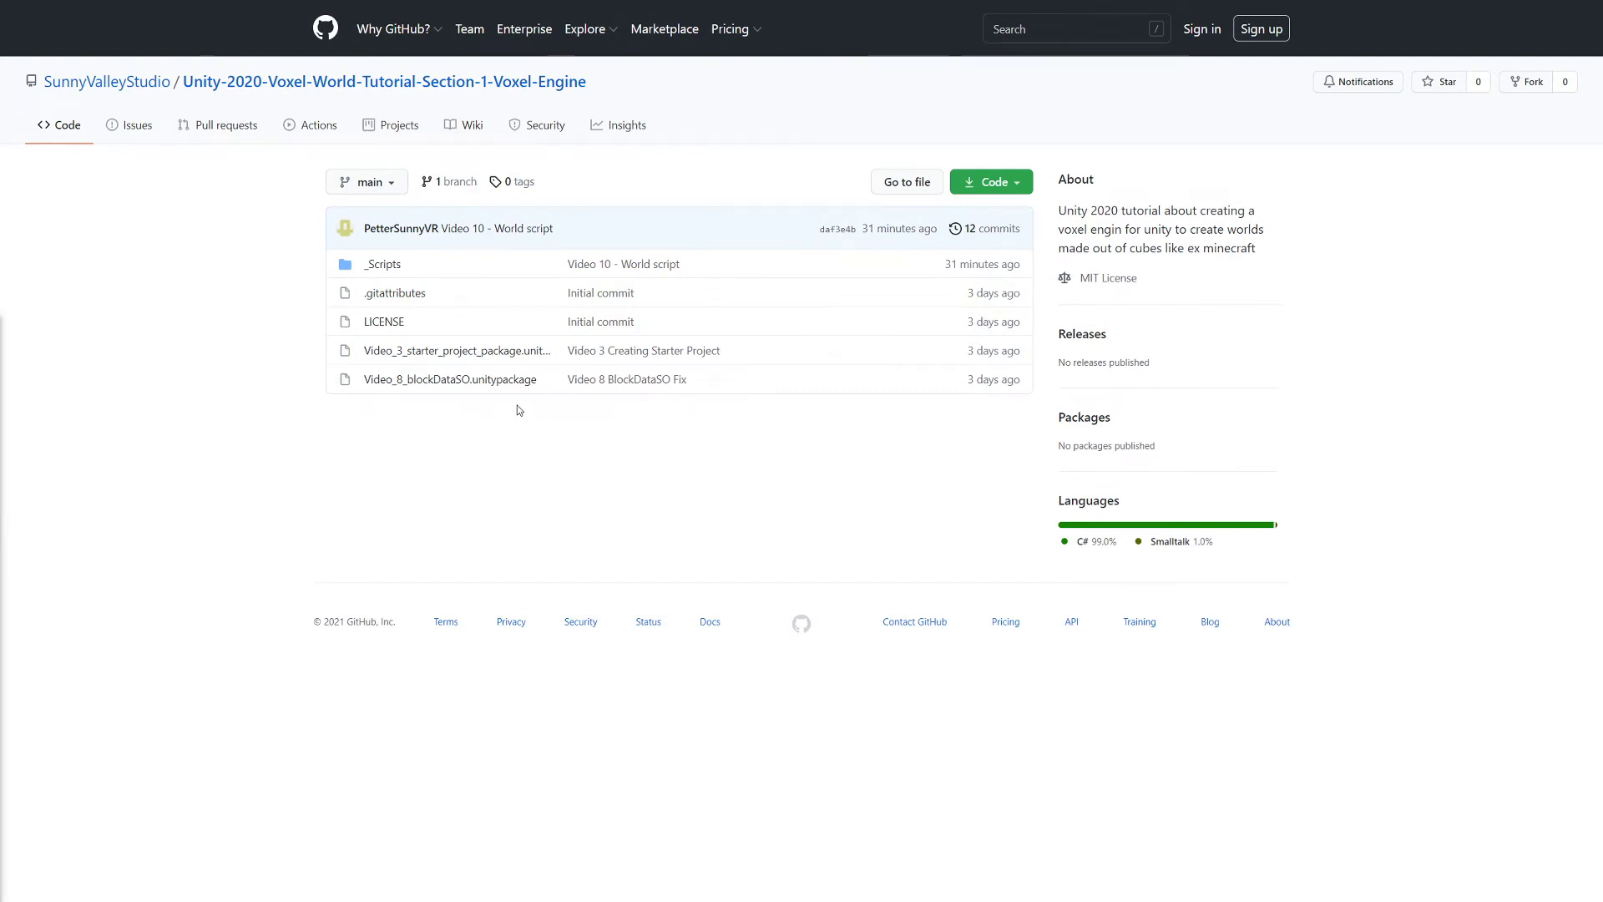
Step: Look into _Scripts, then from the commit history open the Video 7 commit's Chunk.cs diff
{"action": "left_click", "coordinate": [386, 265]}
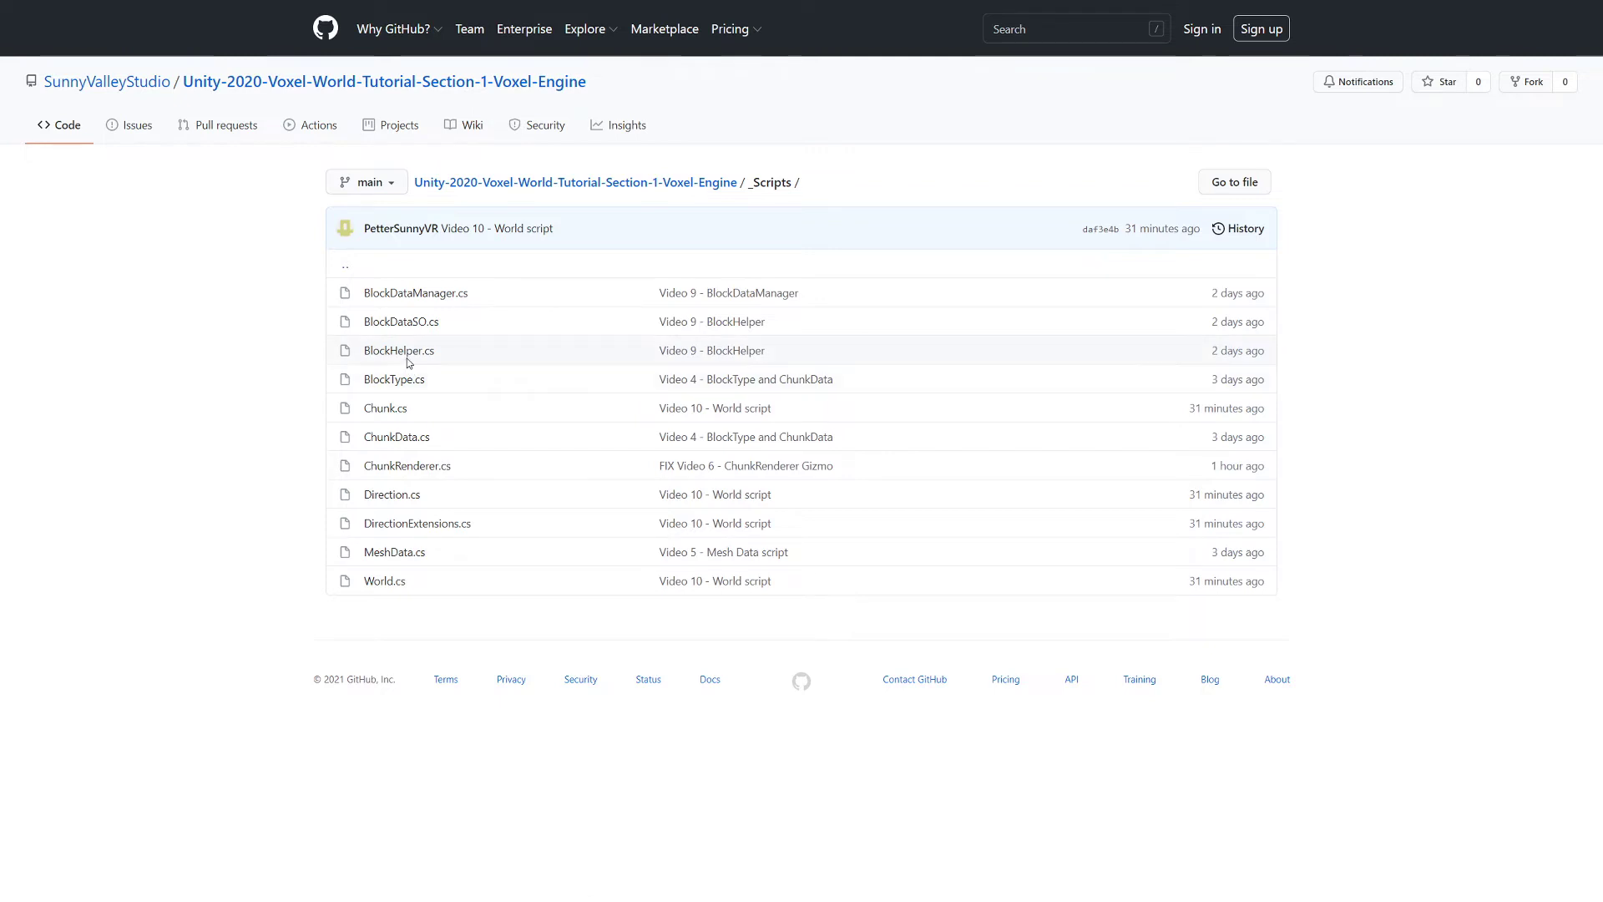
{"action": "key", "text": "alt+Left"}
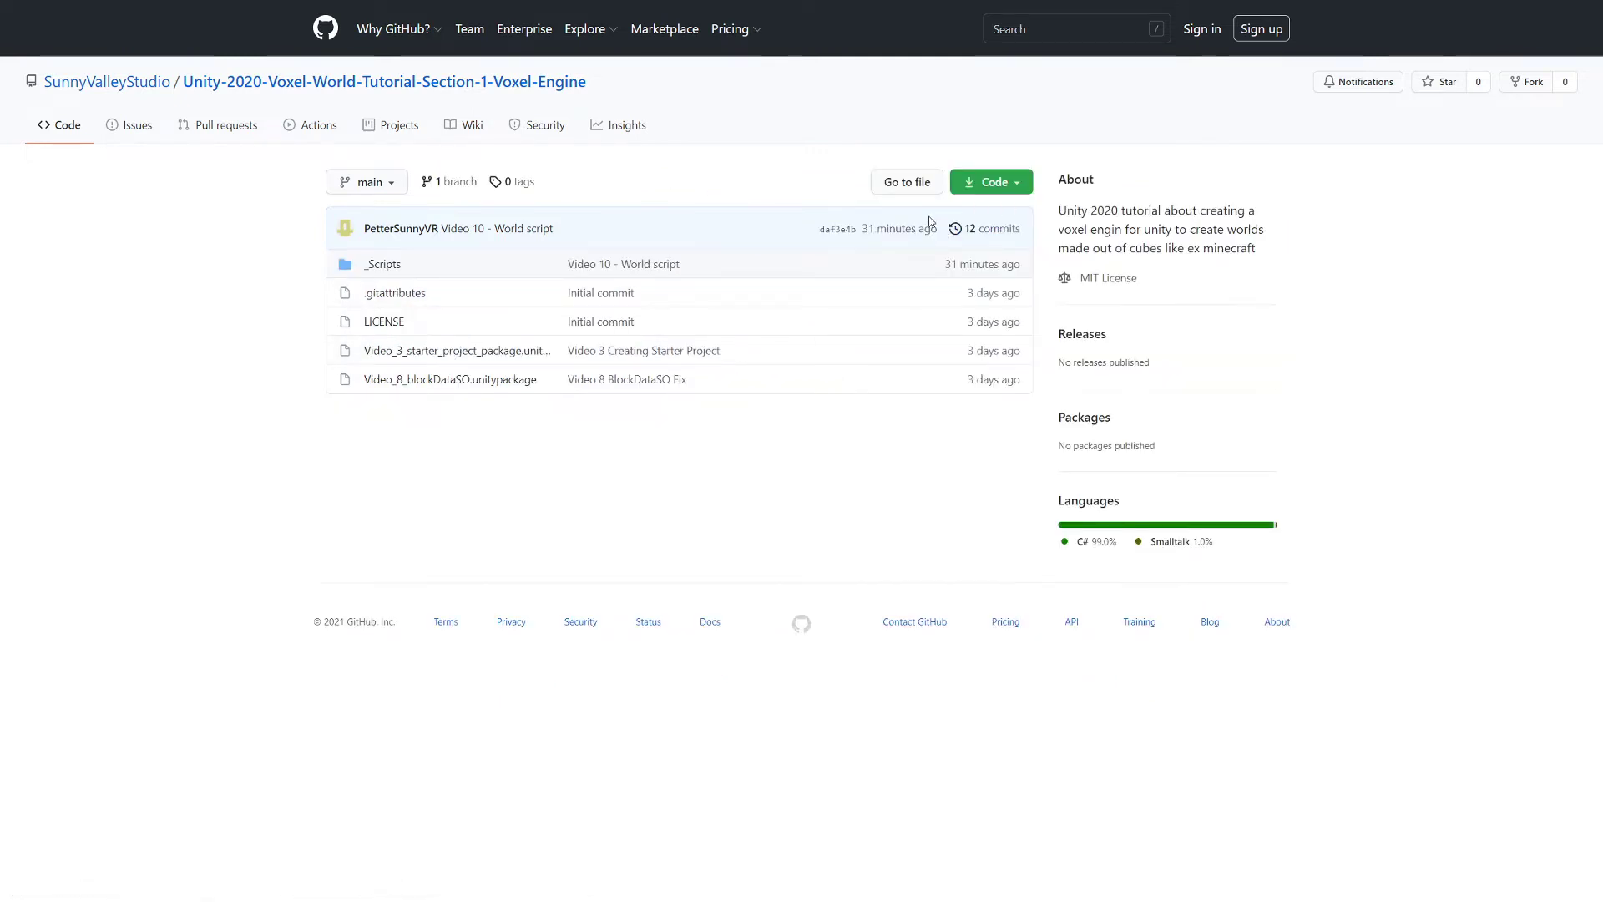
{"action": "left_click", "coordinate": [970, 236]}
{"action": "scroll", "coordinate": [651, 462], "scroll_direction": "down", "scroll_amount": 2}
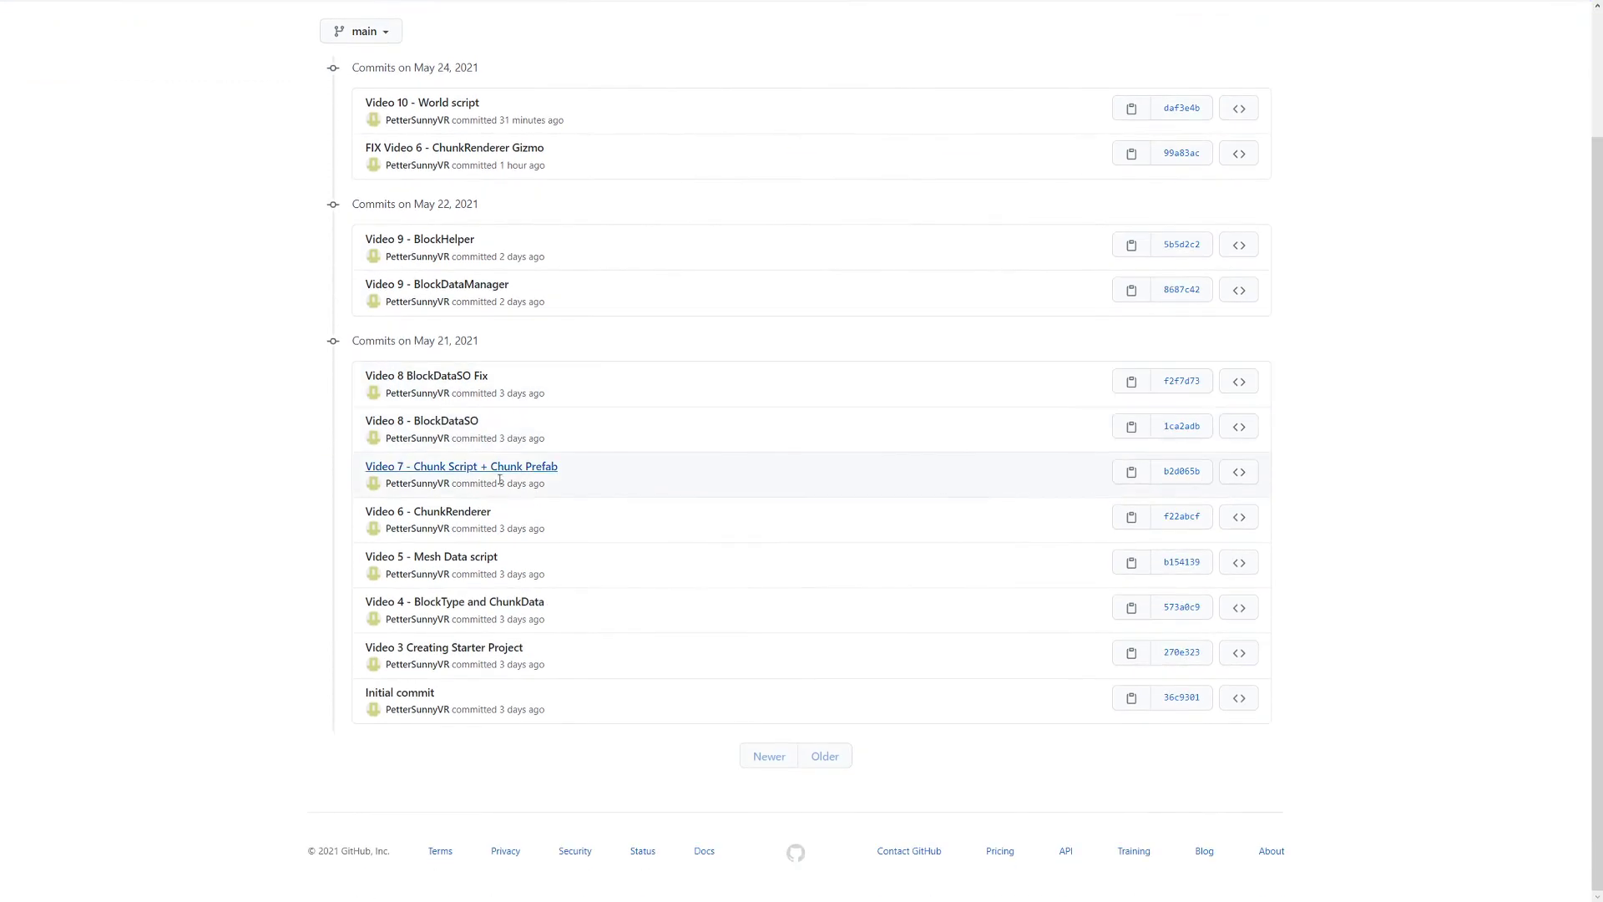
{"action": "left_click", "coordinate": [443, 467]}
{"action": "left_click_drag", "start_coordinate": [754, 588], "coordinate": [431, 447]}
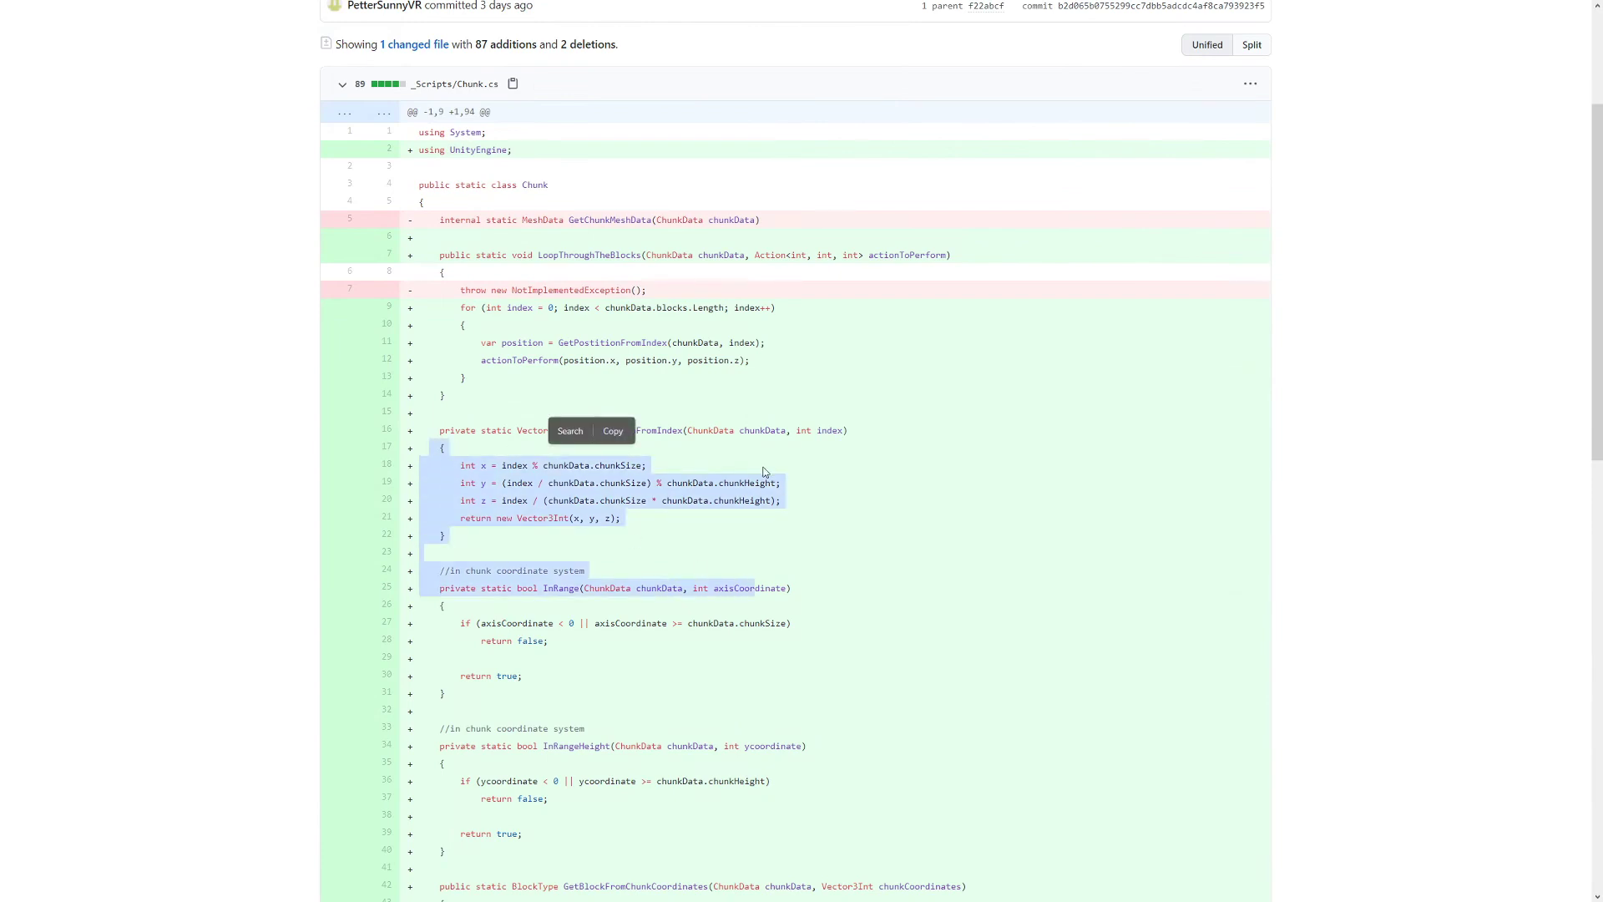
{"action": "scroll", "coordinate": [828, 464], "scroll_direction": "down", "scroll_amount": 2}
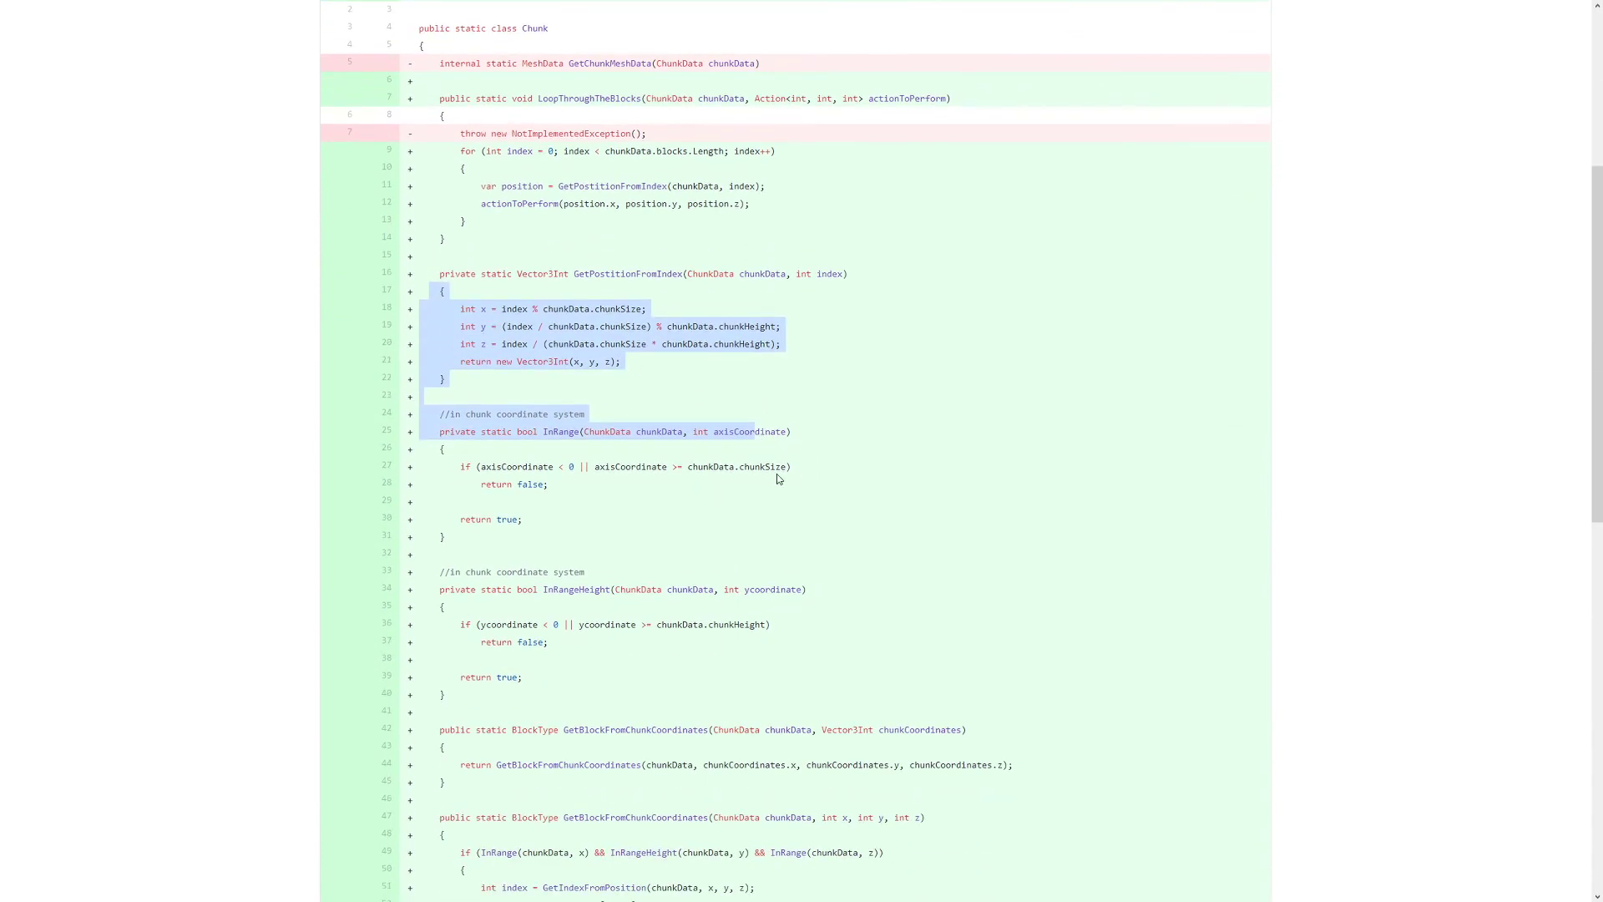